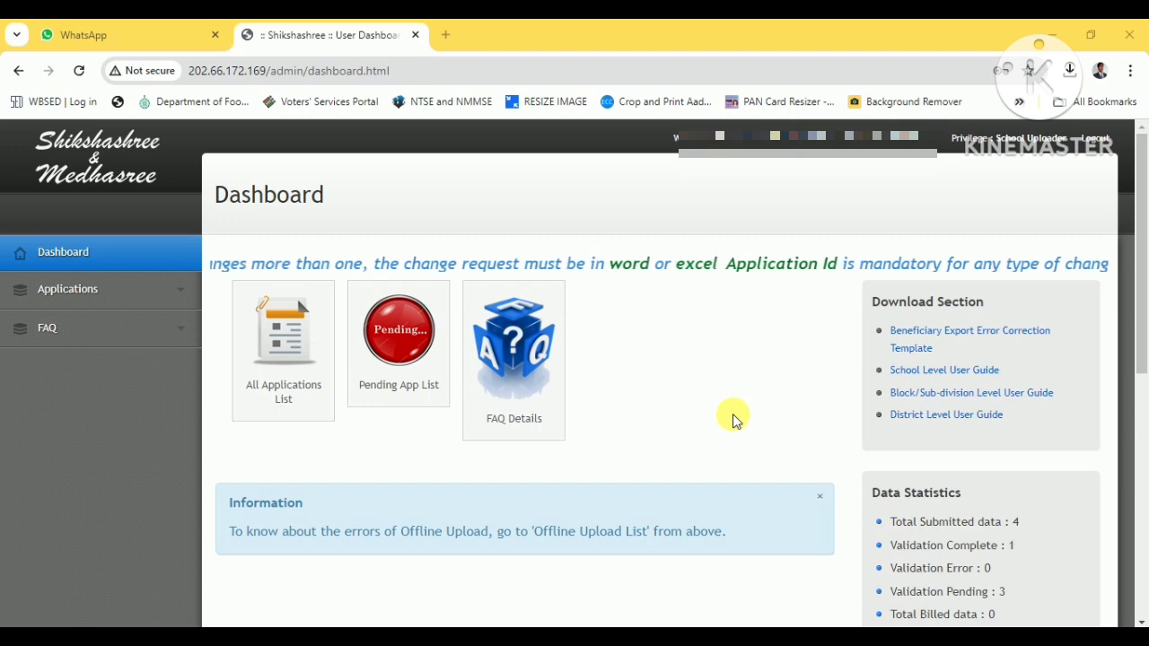
# - Review the dashboard's data statistics along with its pending, rejection and approved application sections
pyautogui.scroll(-1, 741, 431)
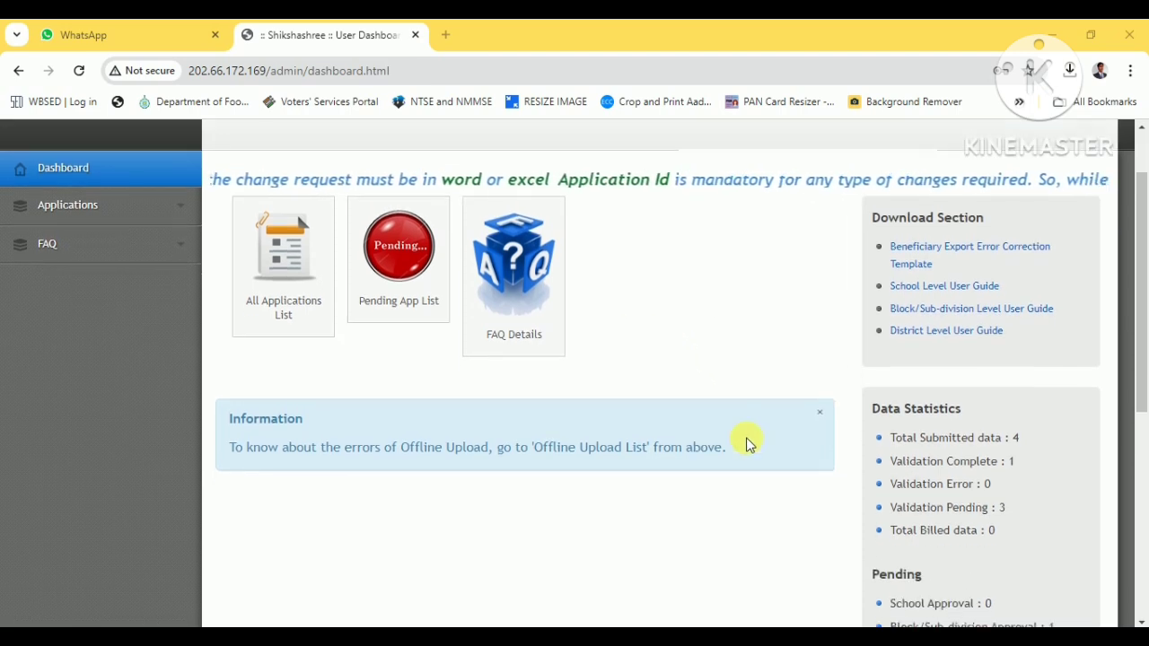
pyautogui.scroll(-1, 747, 438)
pyautogui.scroll(-4, 746, 438)
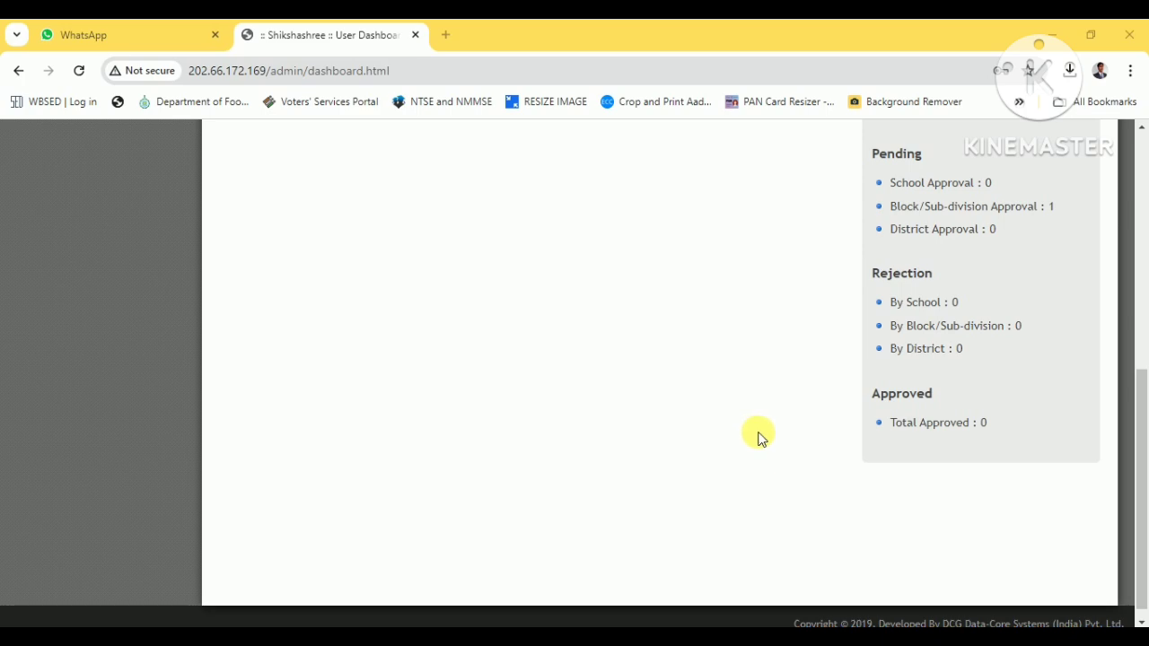
pyautogui.scroll(2, 760, 438)
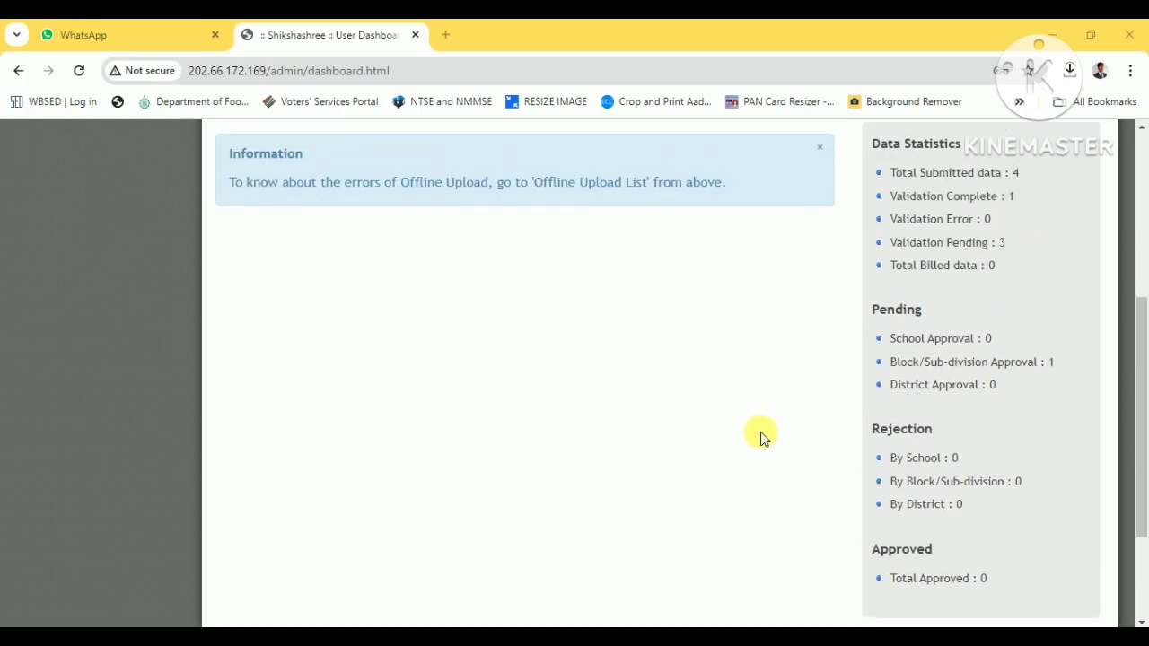
pyautogui.scroll(3, 761, 437)
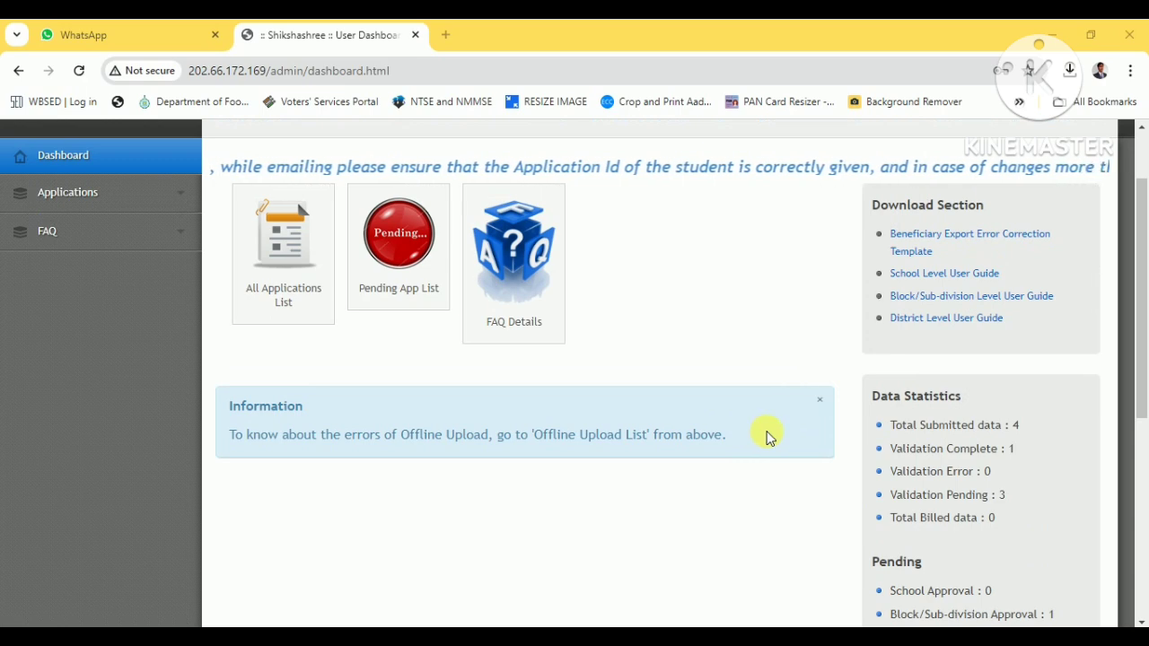
pyautogui.scroll(2, 769, 435)
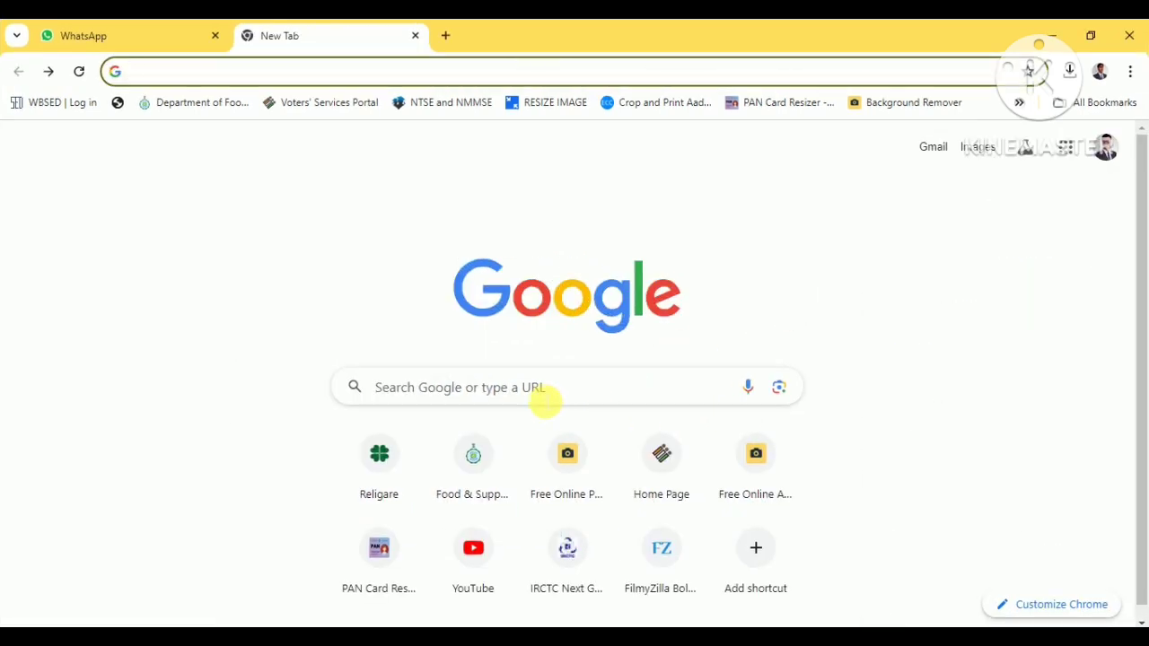
# - Search Google for "sikshashree login" and open the Shikshashree User Login result
pyautogui.click(545, 400)
pyautogui.write('s')
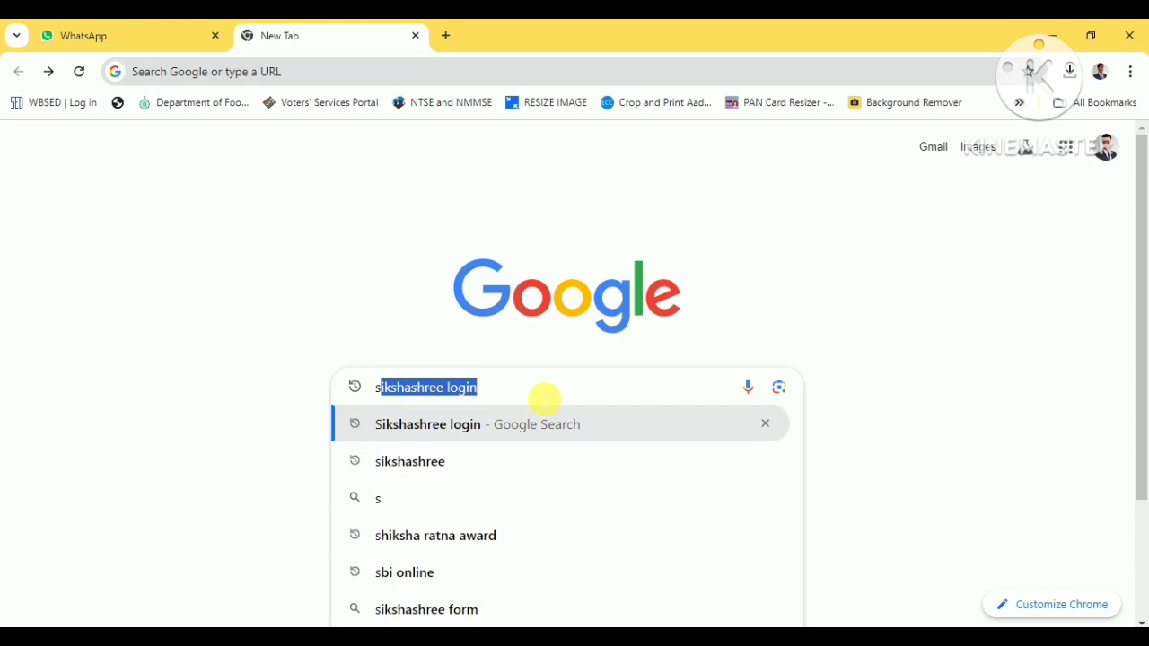
pyautogui.write('ik')
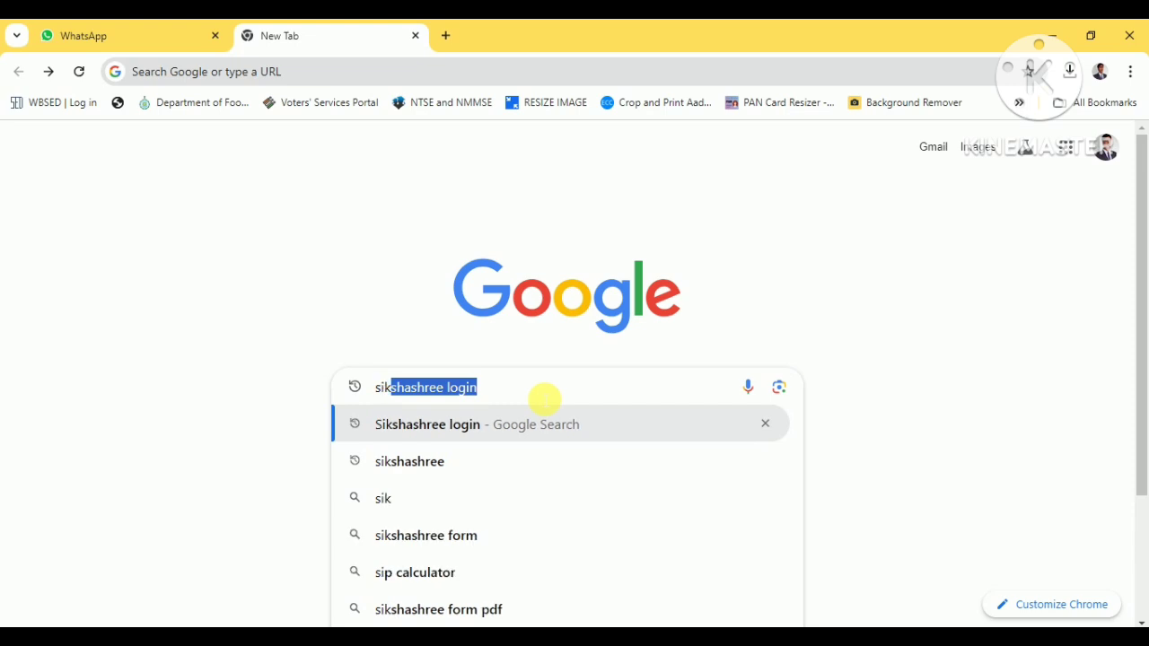
pyautogui.press('Right')
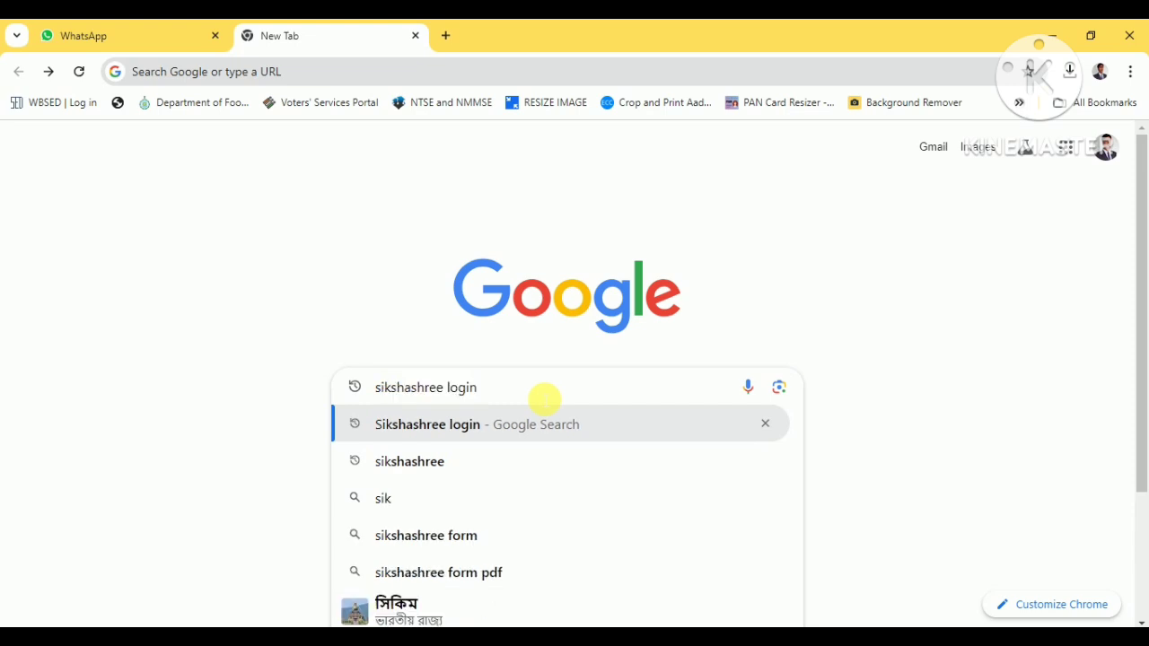
pyautogui.press('Return')
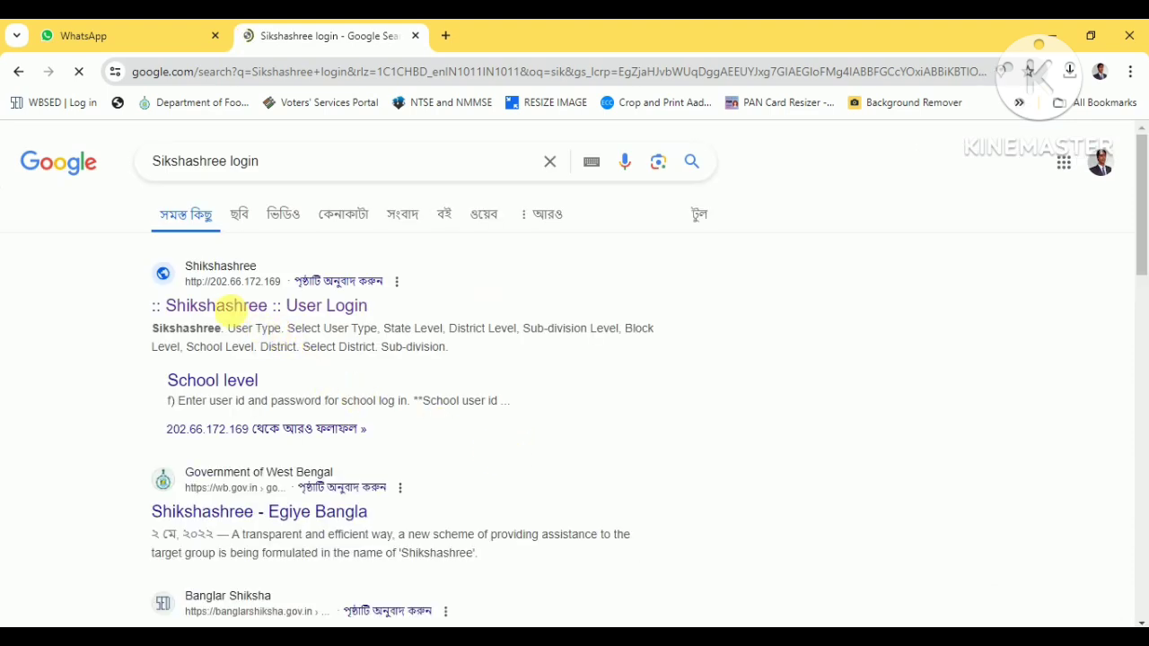
pyautogui.click(241, 310)
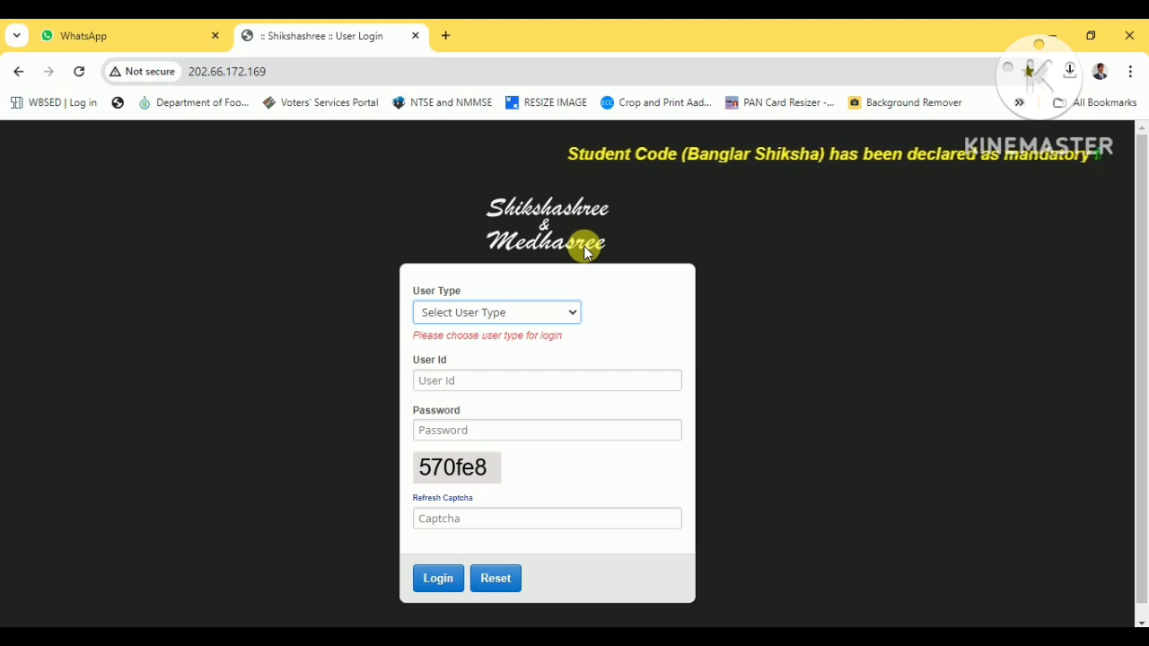
# - Set the login user type to School Level and the district to Purba Bardhaman
pyautogui.click(500, 314)
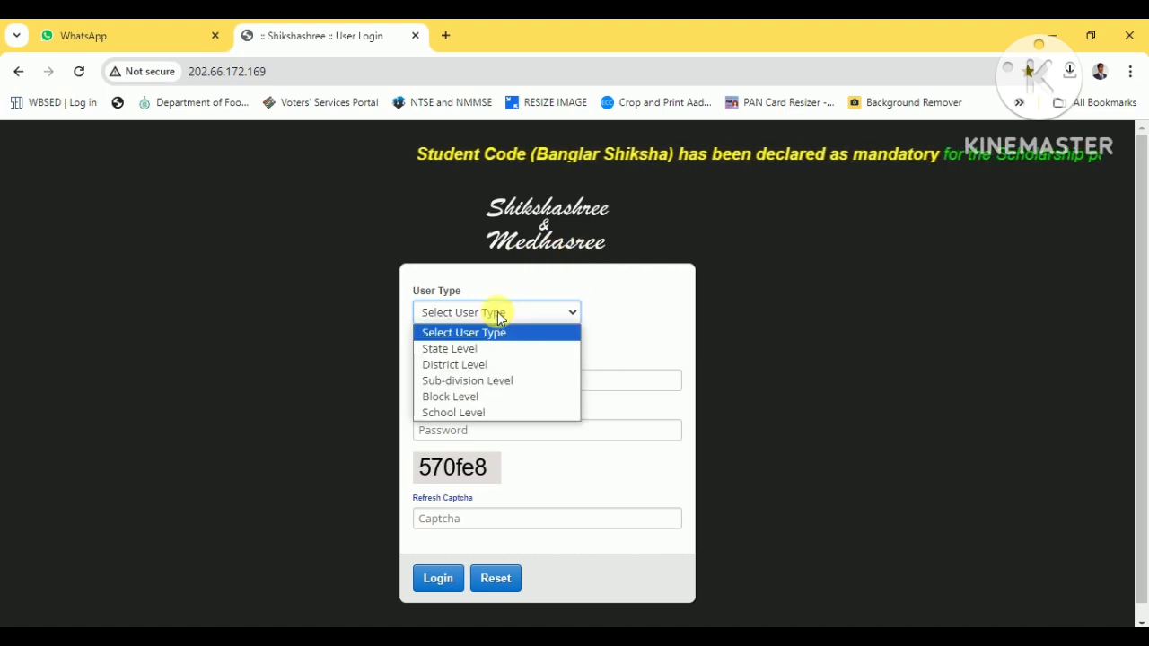
pyautogui.click(492, 418)
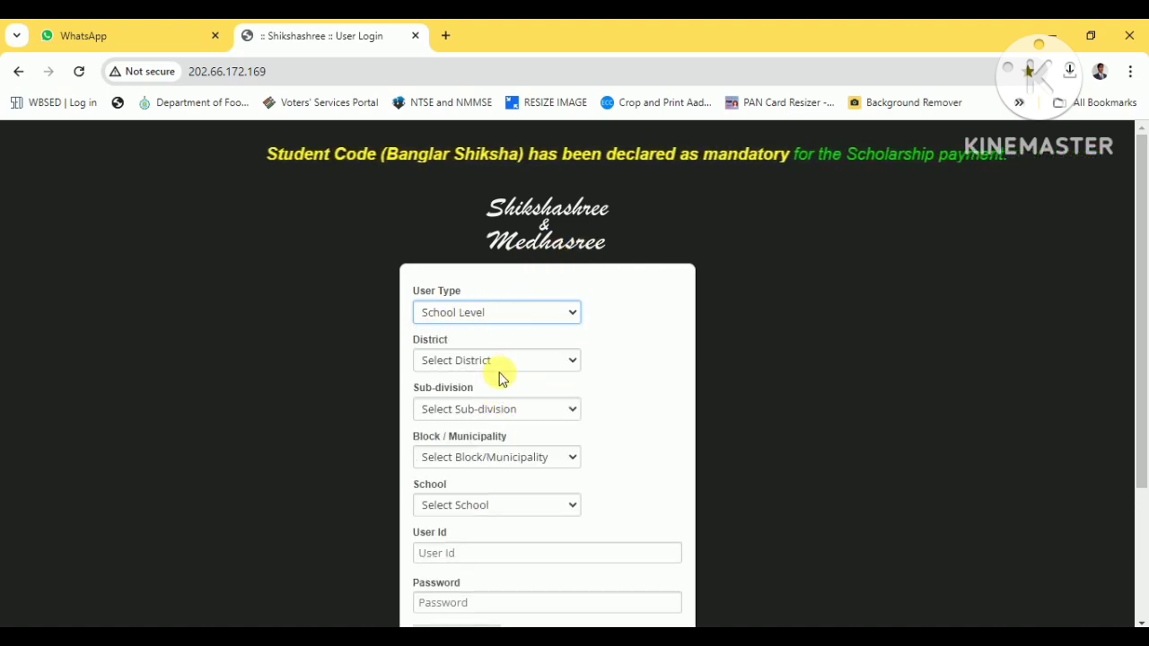
pyautogui.click(500, 360)
pyautogui.click(517, 341)
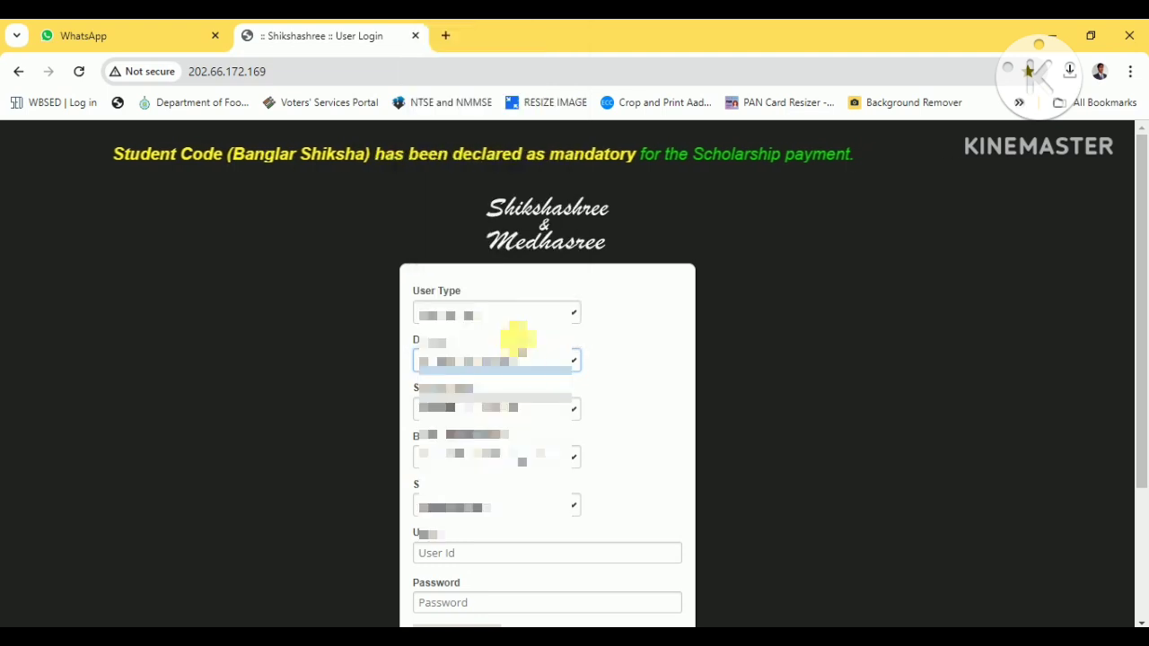
# - Choose the Katwa sub-division, the Ketugram-I block and the user's own school for the login
pyautogui.click(508, 409)
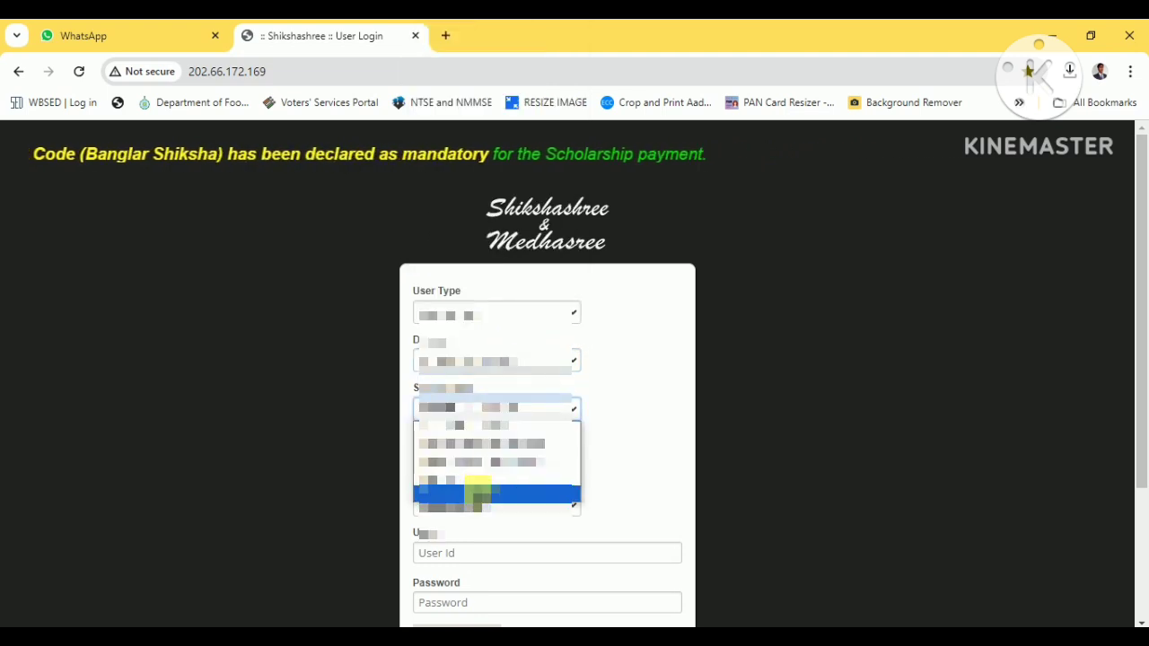
pyautogui.click(480, 487)
pyautogui.click(499, 457)
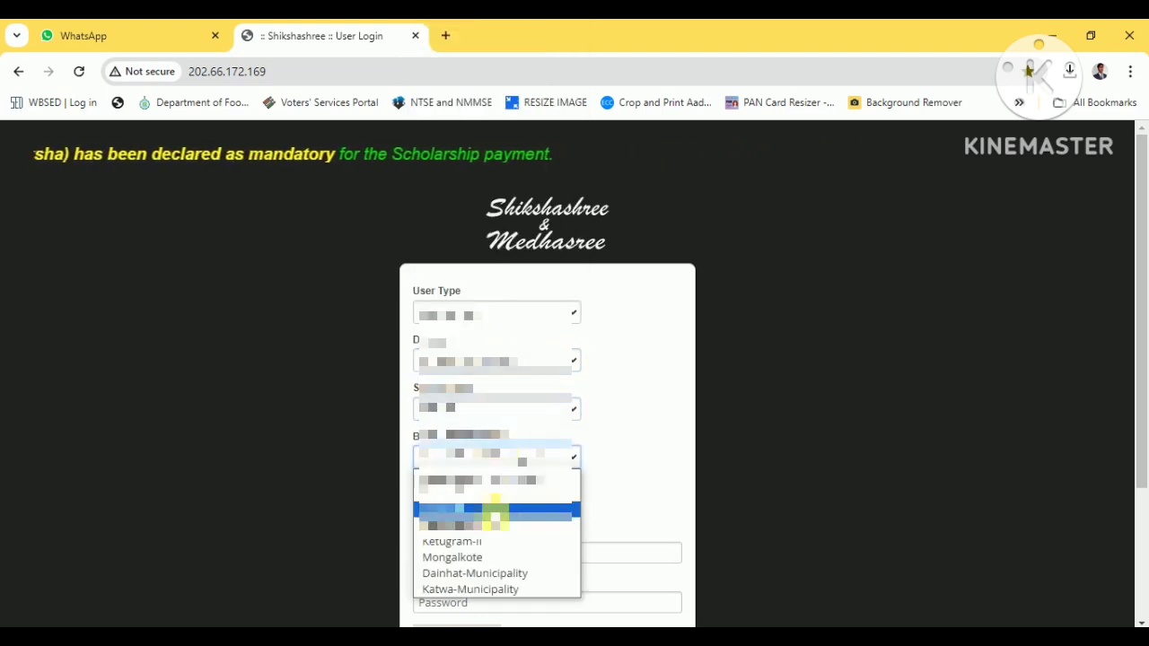
pyautogui.click(488, 526)
pyautogui.scroll(-1, 536, 440)
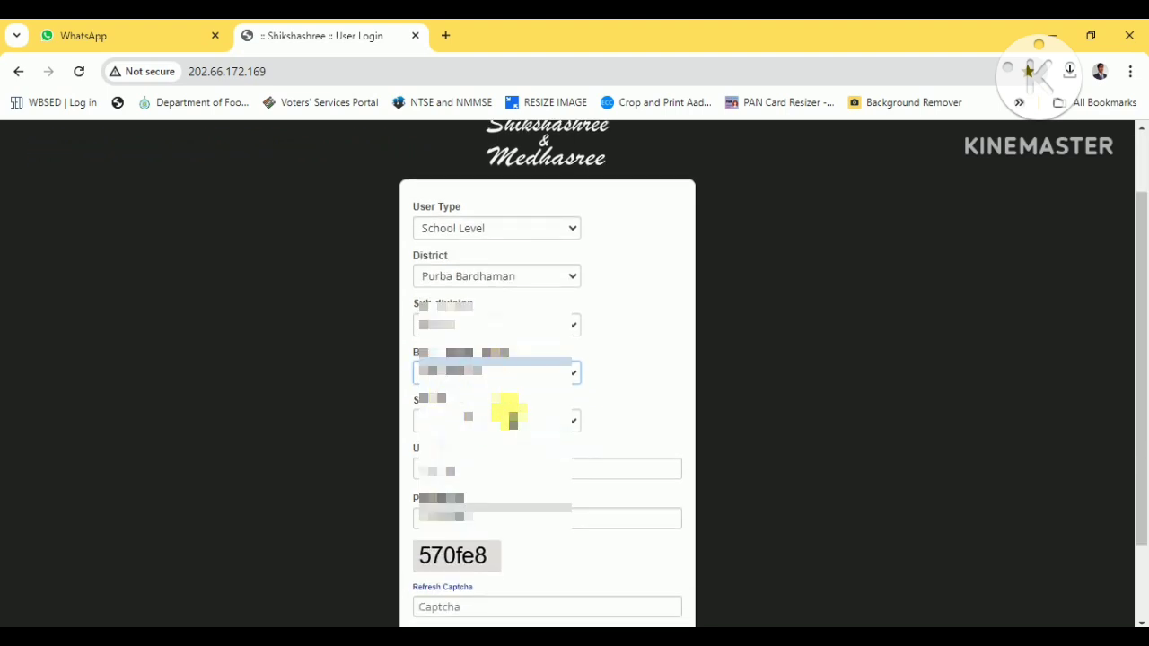
pyautogui.click(511, 420)
pyautogui.scroll(-2, 543, 297)
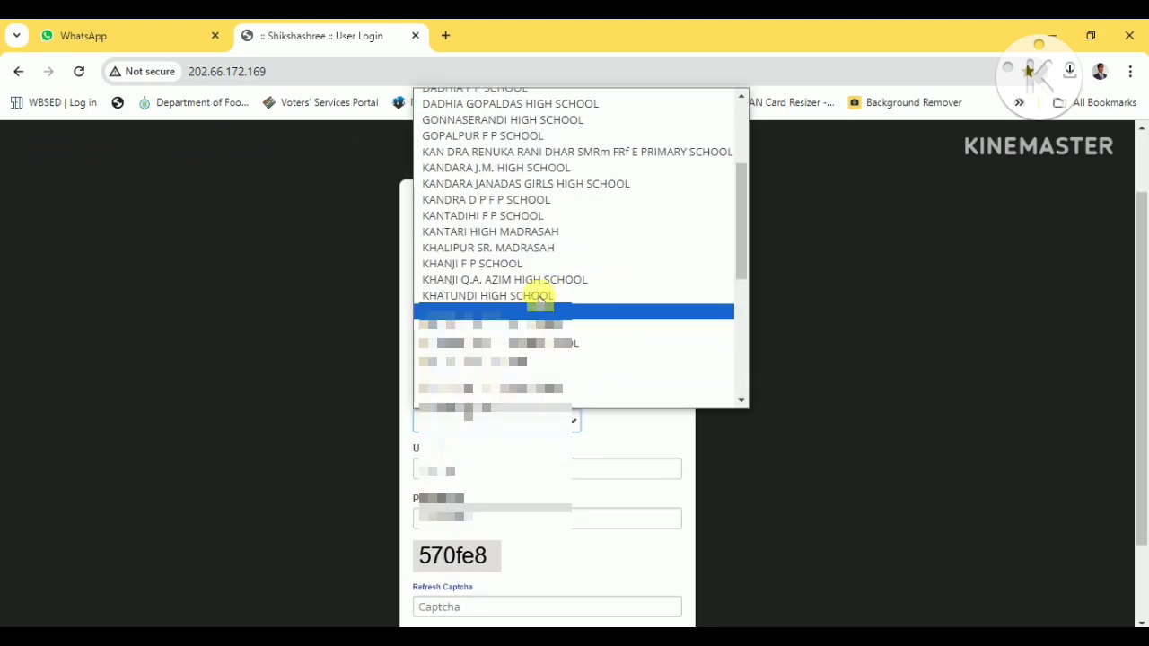
pyautogui.click(528, 279)
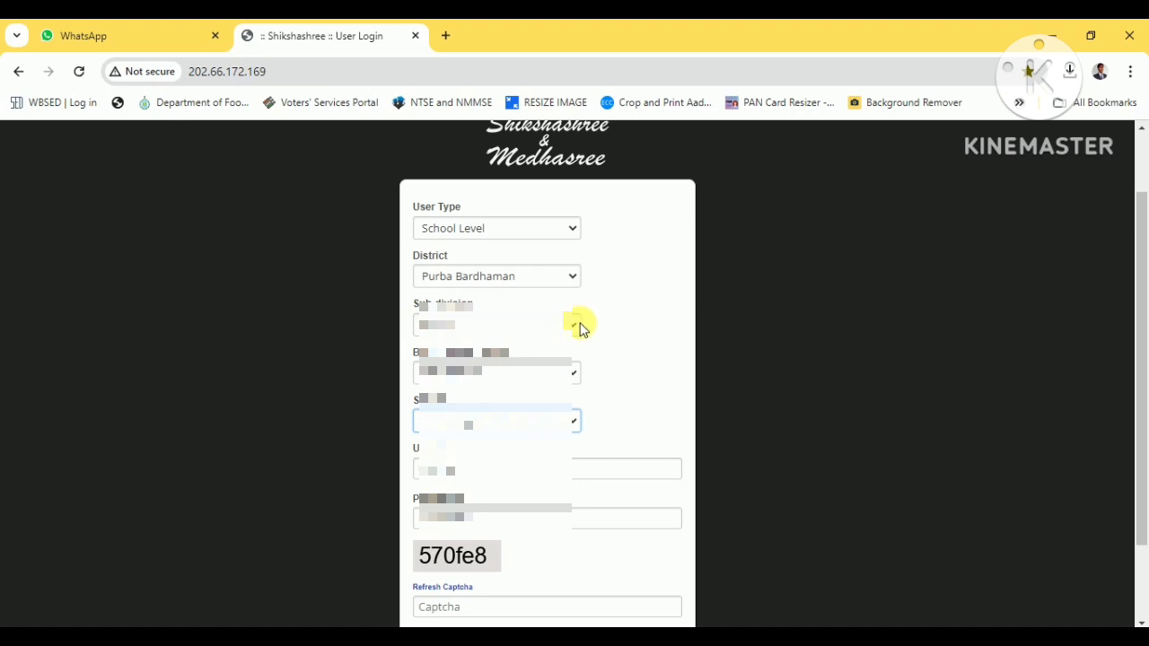
# - Enter the school's user ID, account password and captcha code, and log in to the portal
pyautogui.scroll(-1, 584, 334)
pyautogui.click(487, 395)
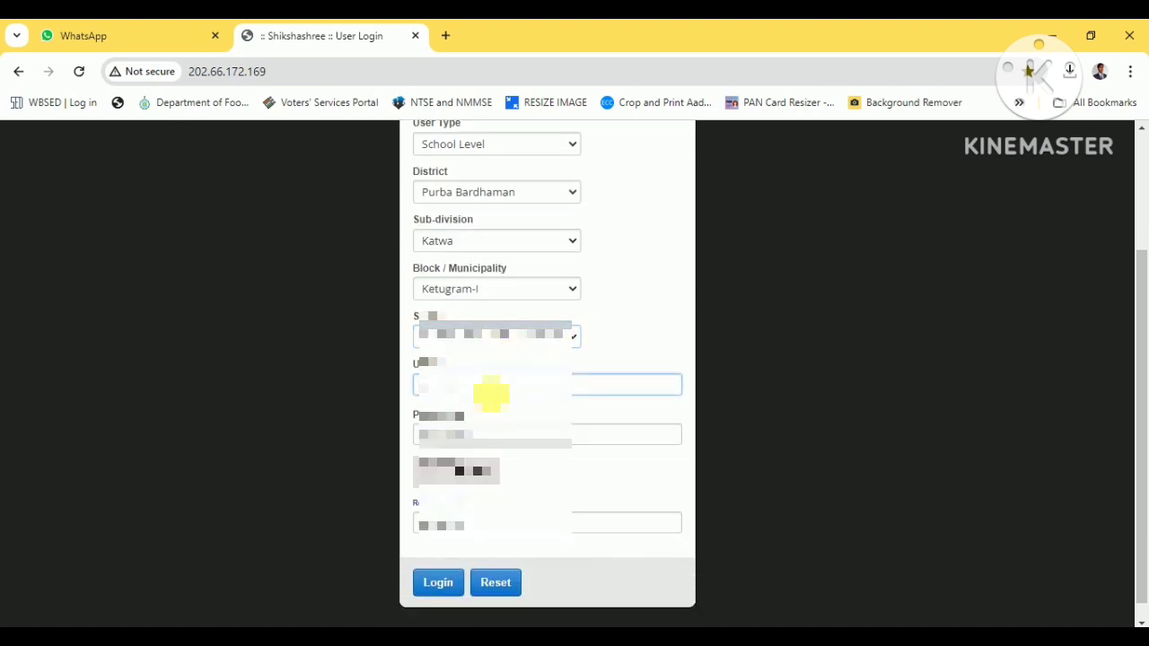
pyautogui.click(479, 440)
pyautogui.click(505, 524)
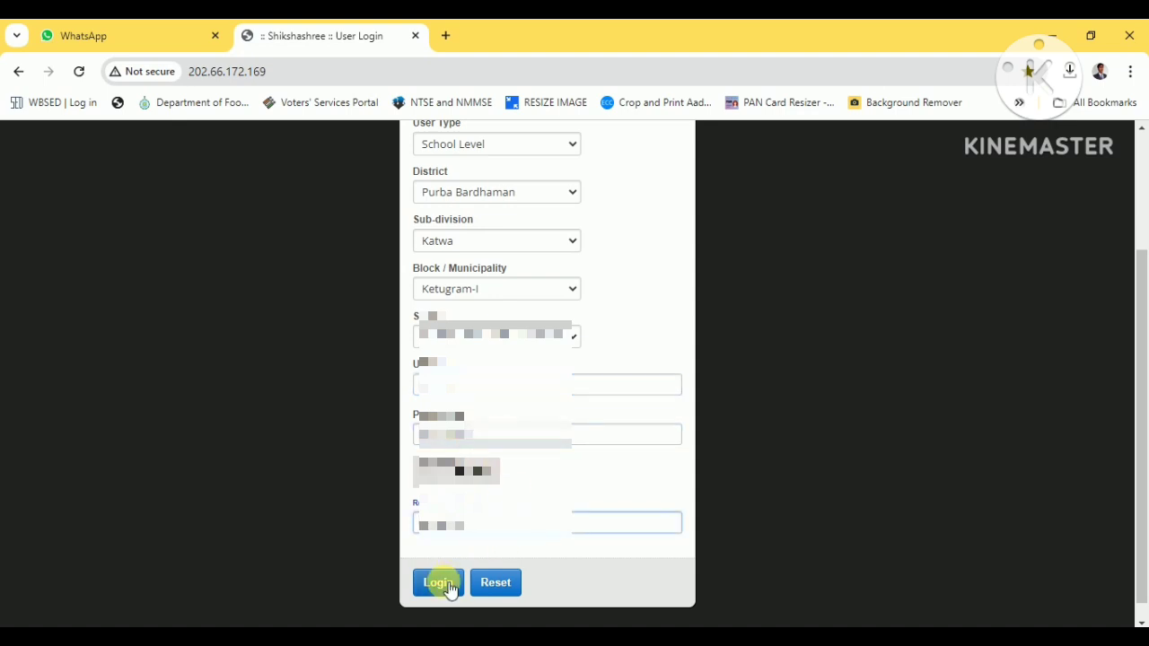
pyautogui.click(514, 386)
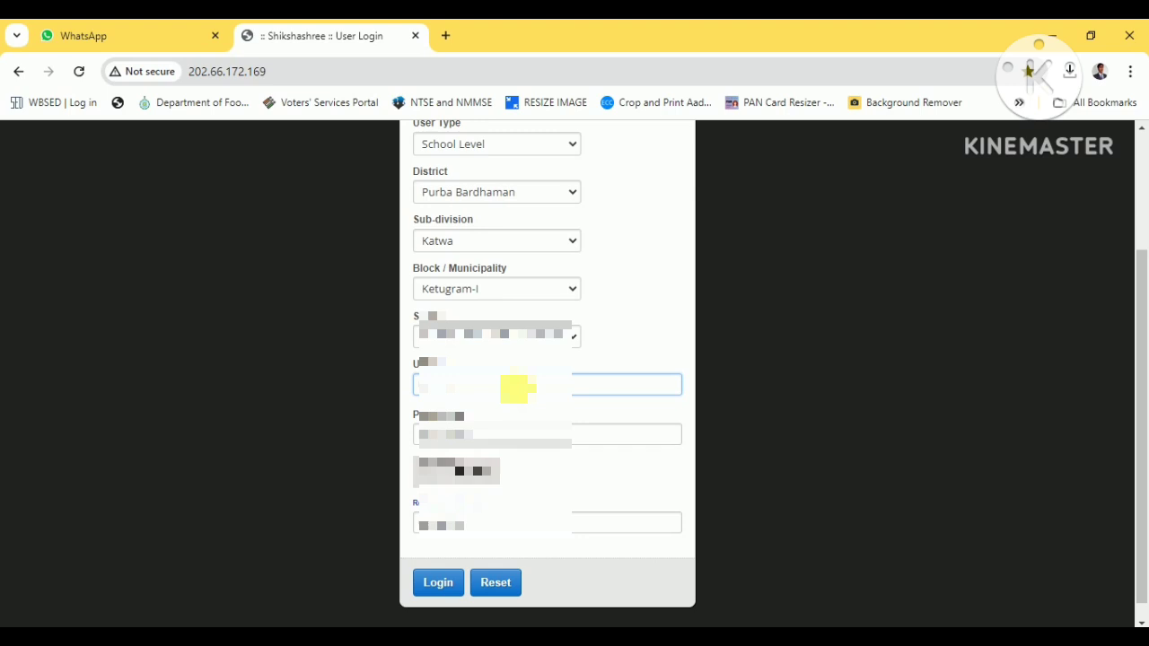
pyautogui.click(500, 526)
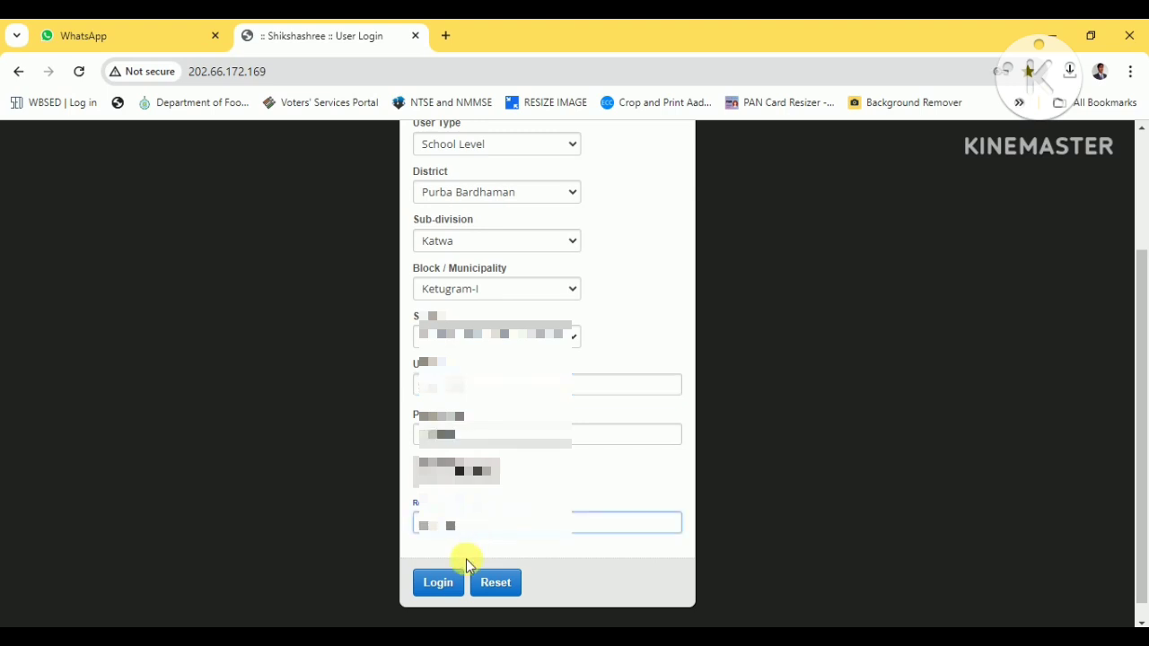
pyautogui.click(441, 582)
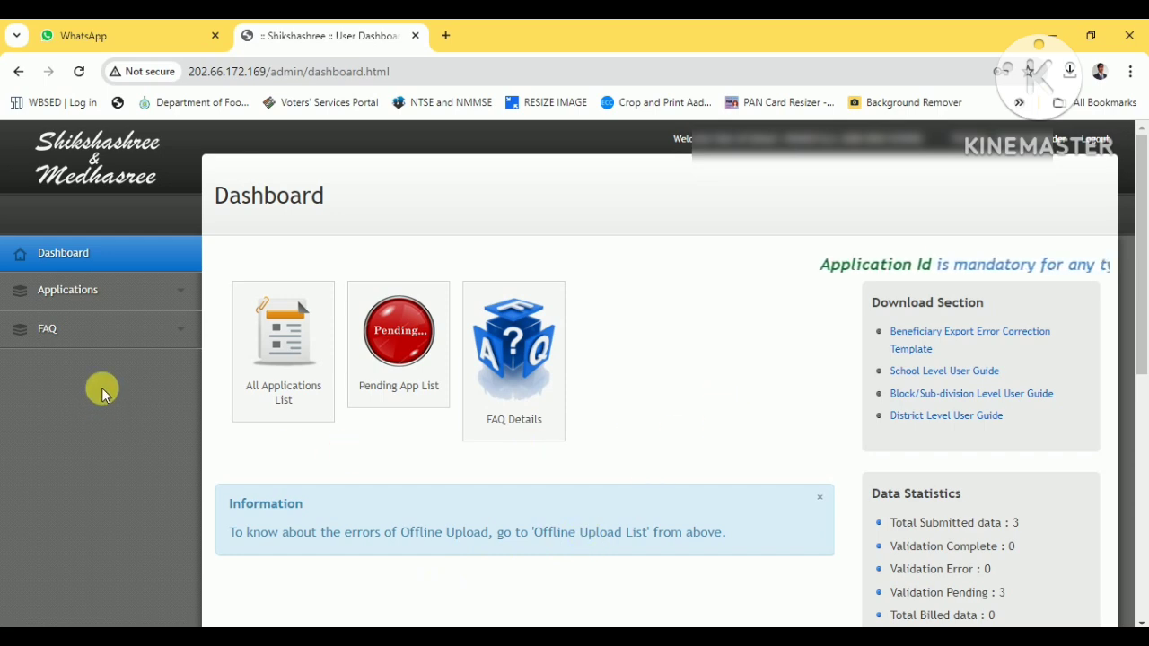
# - Go to the list of all applications and open a blank Fresh Application form
pyautogui.click(115, 299)
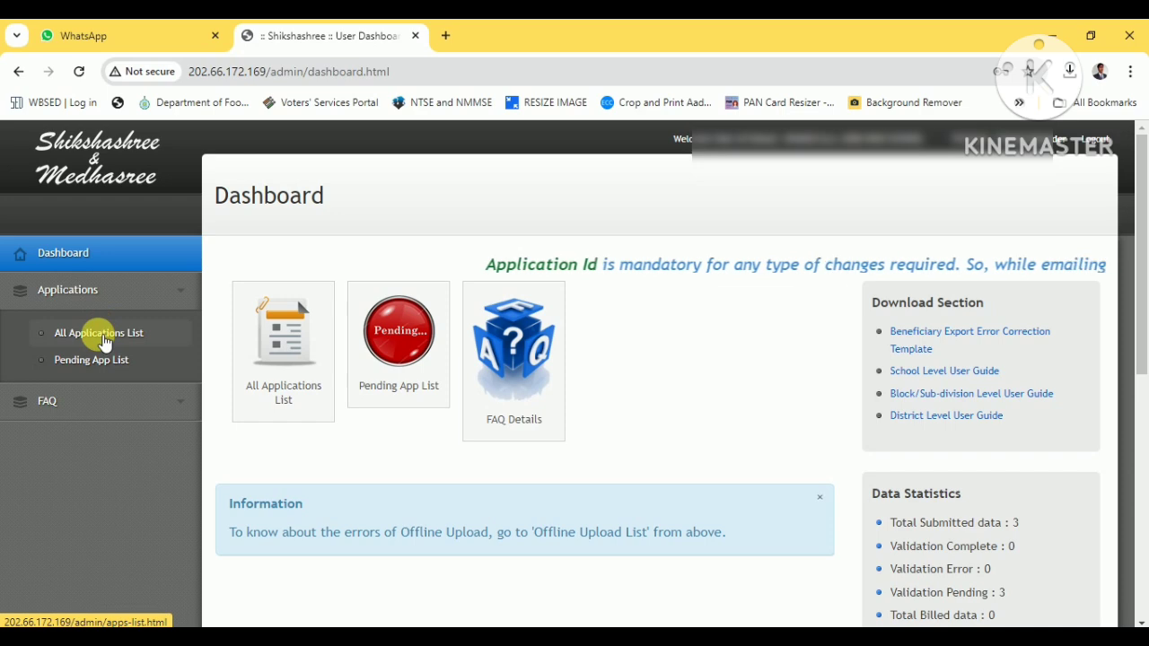
pyautogui.click(99, 333)
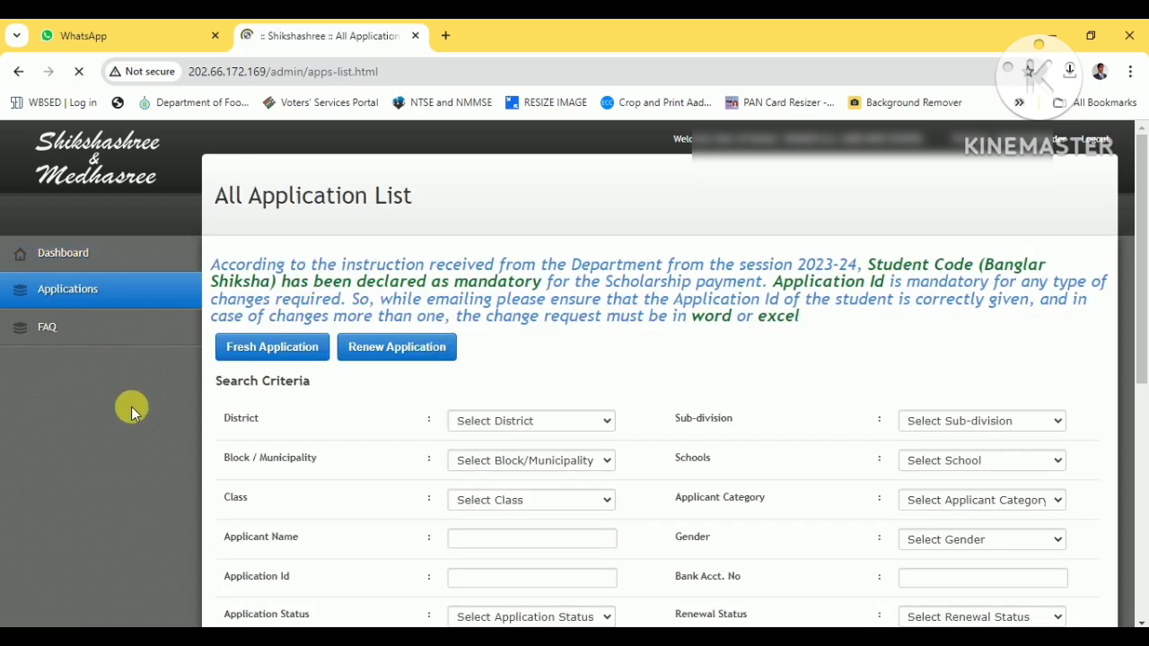
pyautogui.scroll(-1, 132, 403)
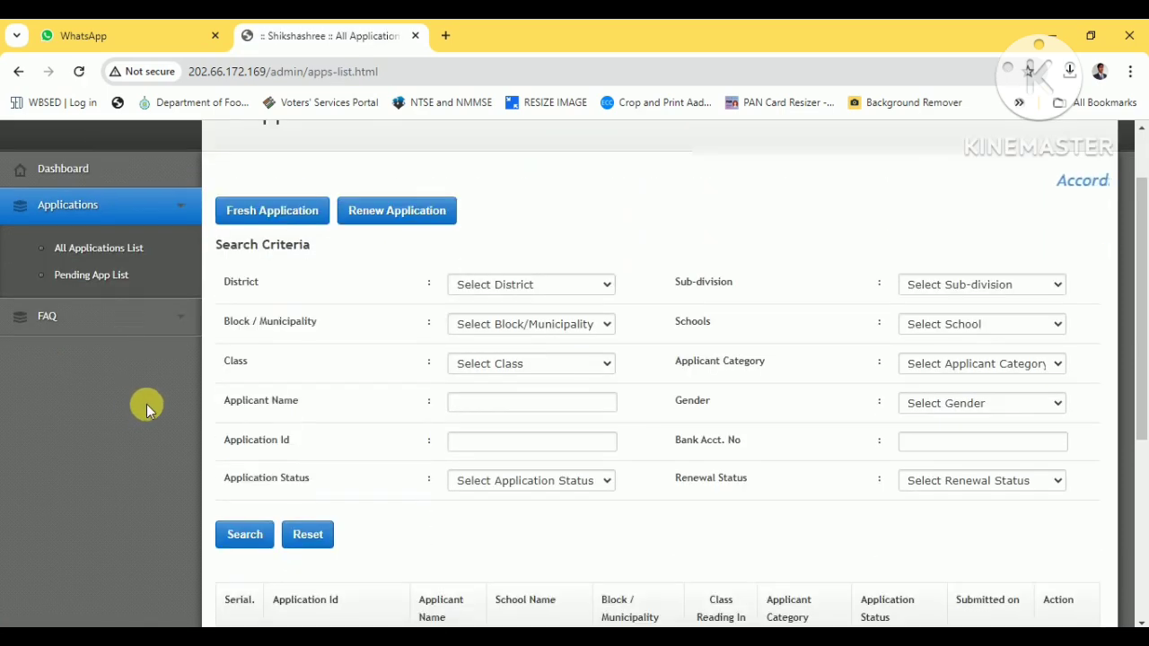
pyautogui.click(274, 214)
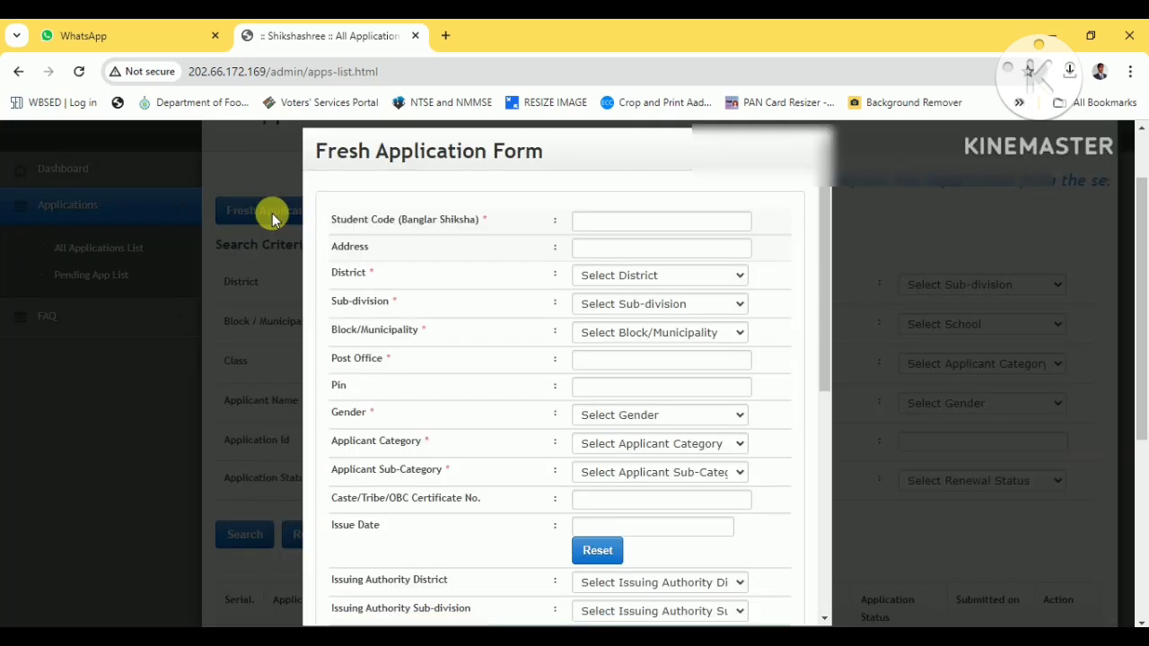
# - Set the applicant's district to Purba Bardhaman in the Fresh Application form
pyautogui.click(616, 230)
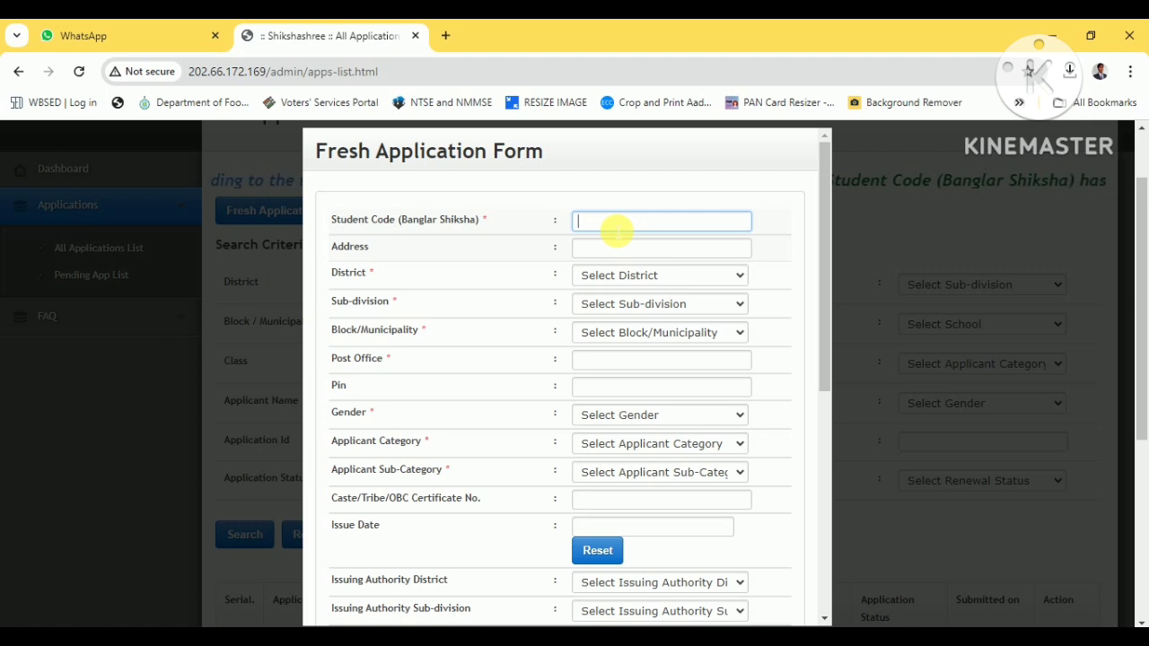
pyautogui.click(593, 254)
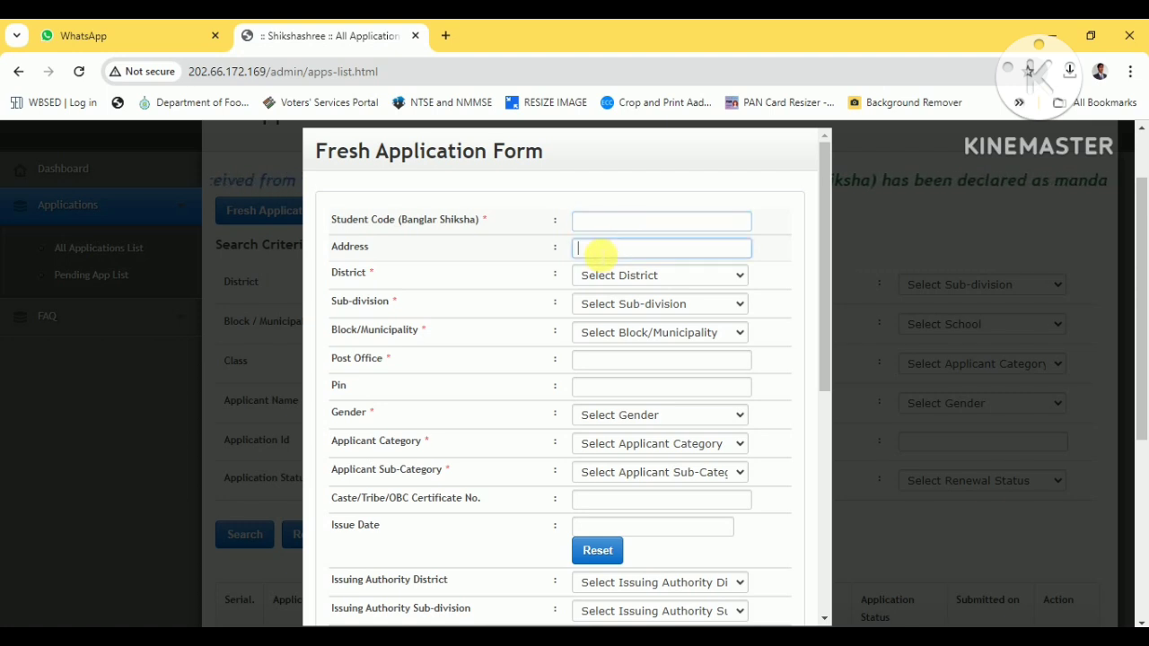
pyautogui.click(618, 274)
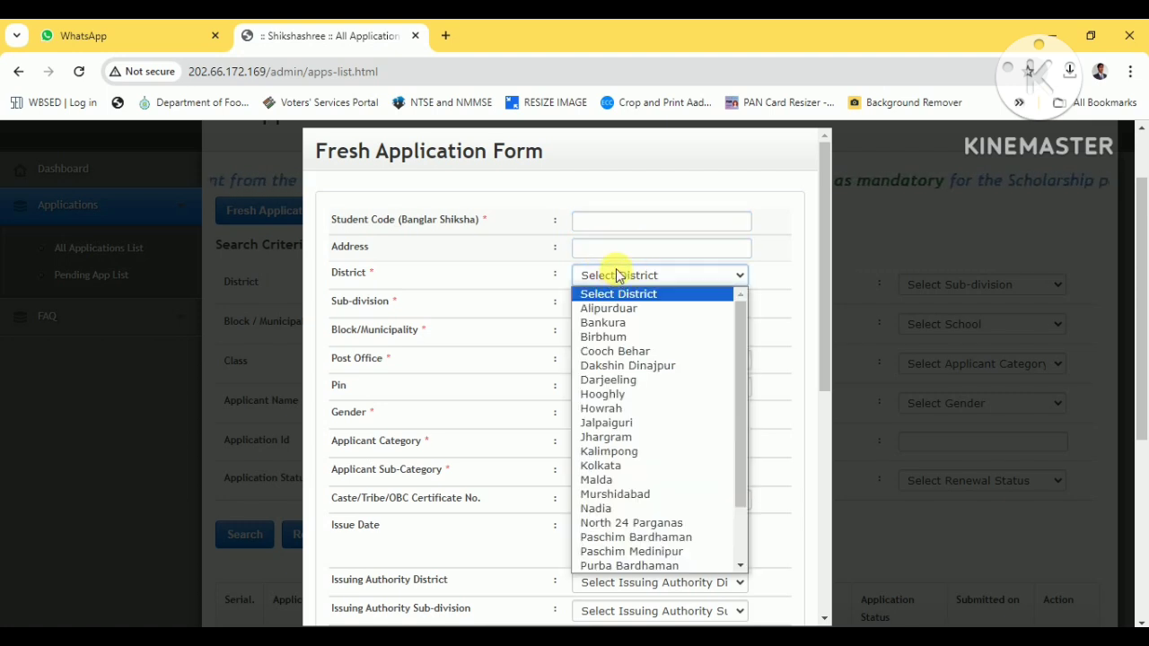
pyautogui.scroll(-1, 642, 507)
pyautogui.scroll(-1, 642, 507)
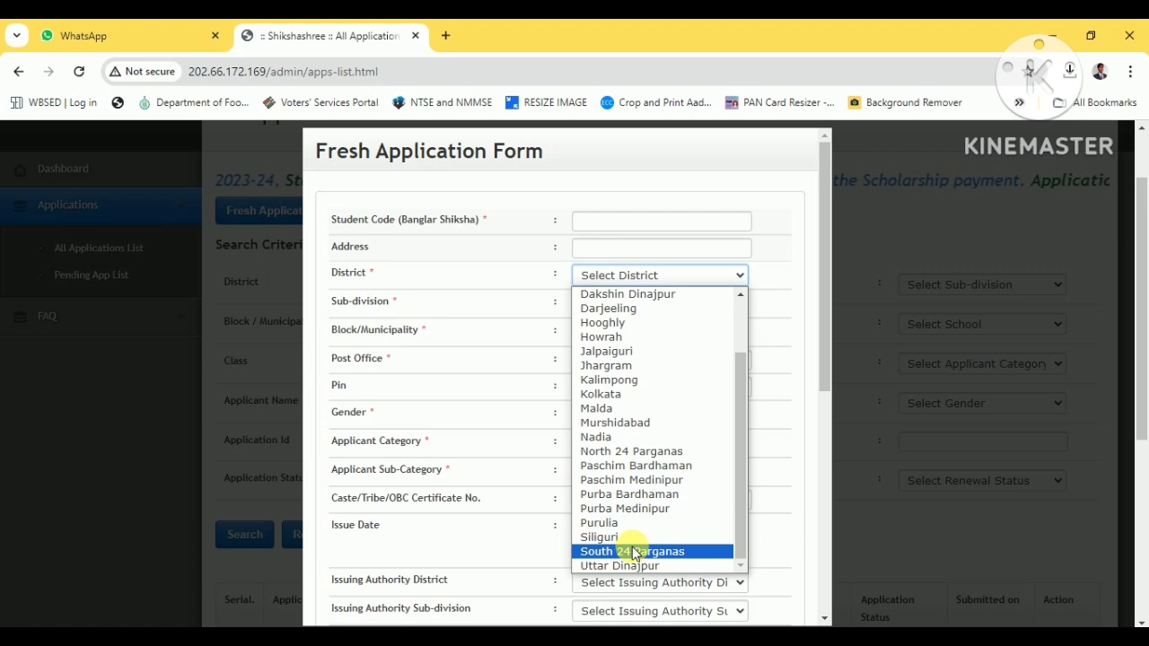
pyautogui.click(671, 494)
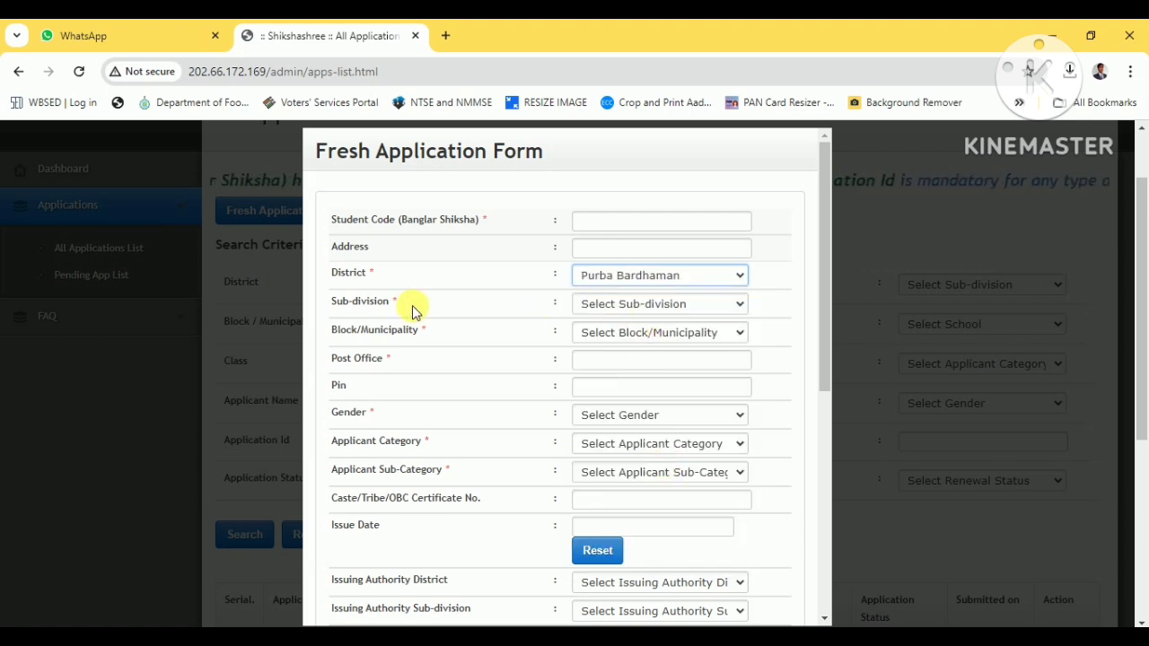
# - Set the applicant's sub-division to Katwa and the block/municipality to Ketugram-I
pyautogui.click(607, 307)
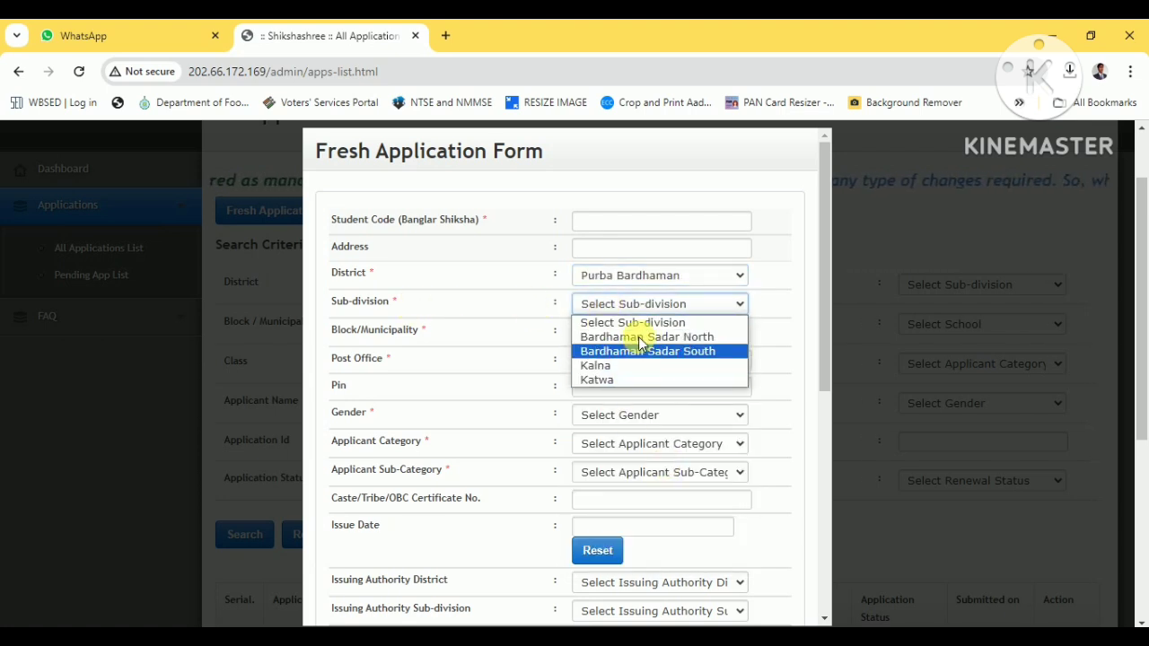
pyautogui.click(626, 384)
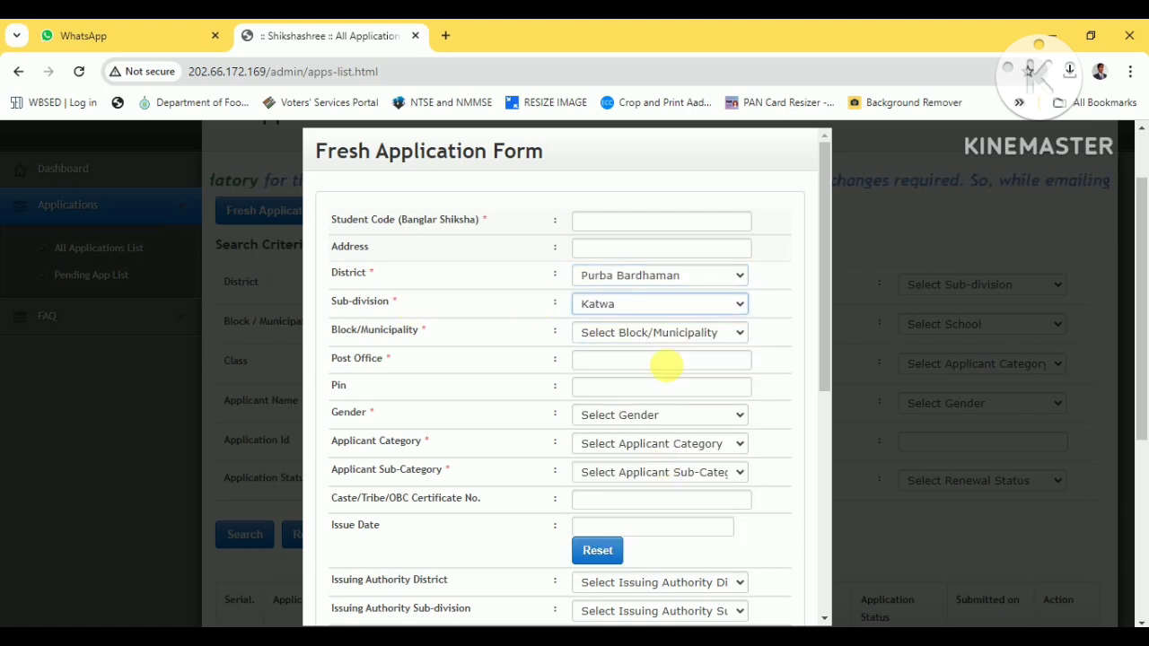
pyautogui.click(628, 339)
pyautogui.click(637, 423)
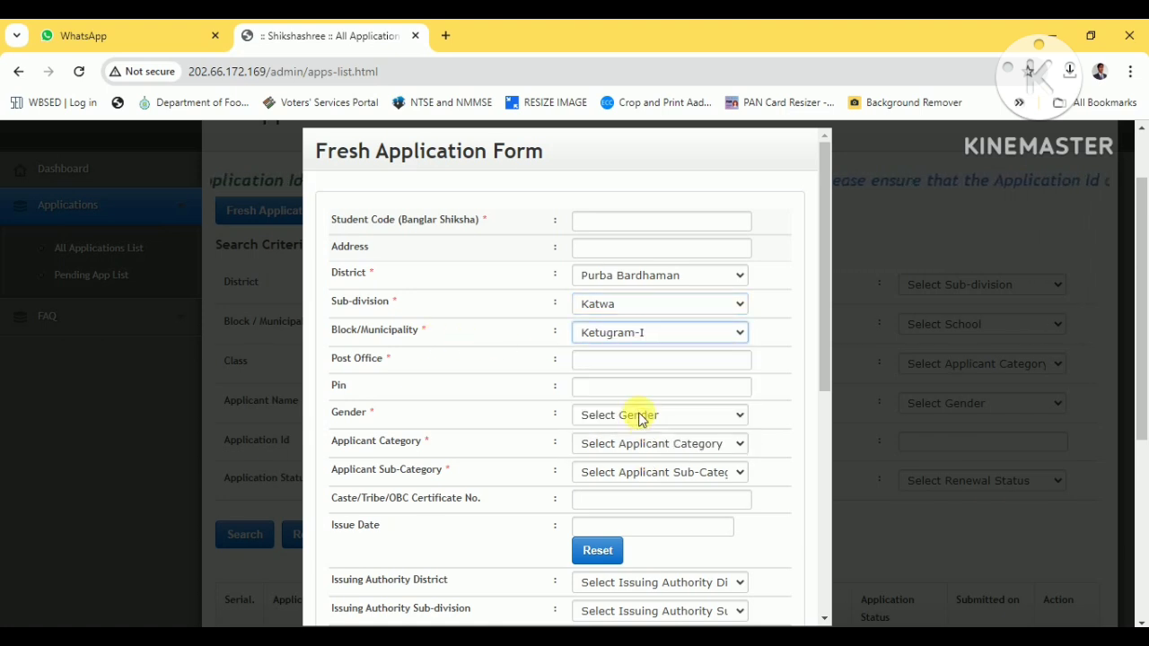
# - Set the applicant's gender to Female in the Fresh Application form
pyautogui.click(606, 363)
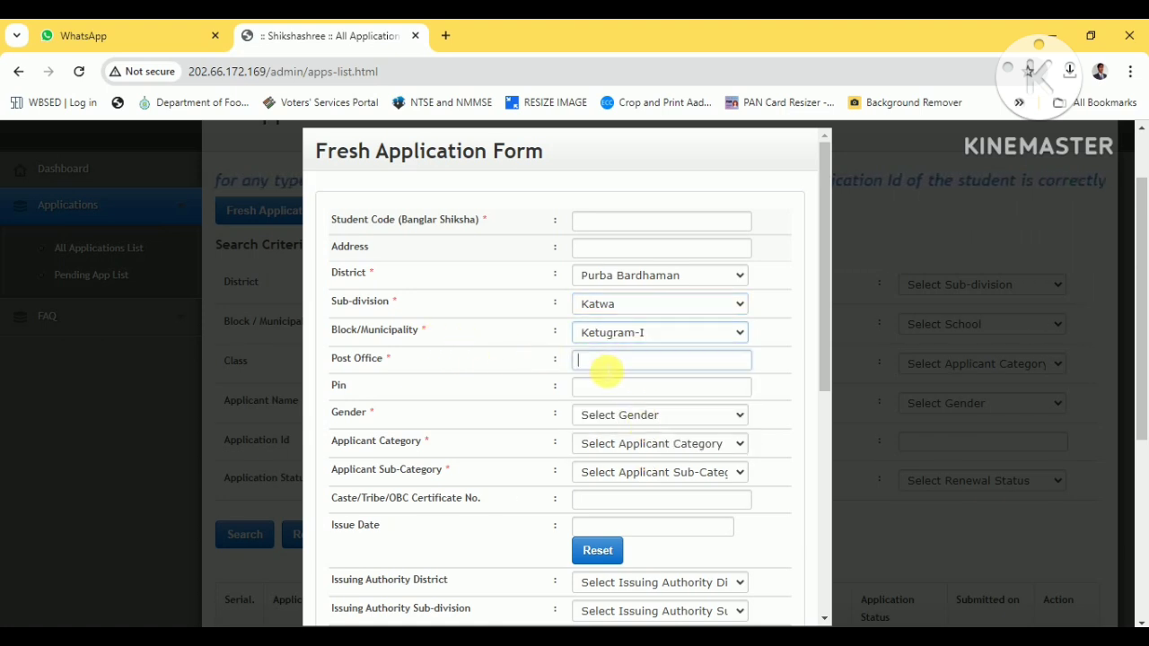
pyautogui.click(591, 387)
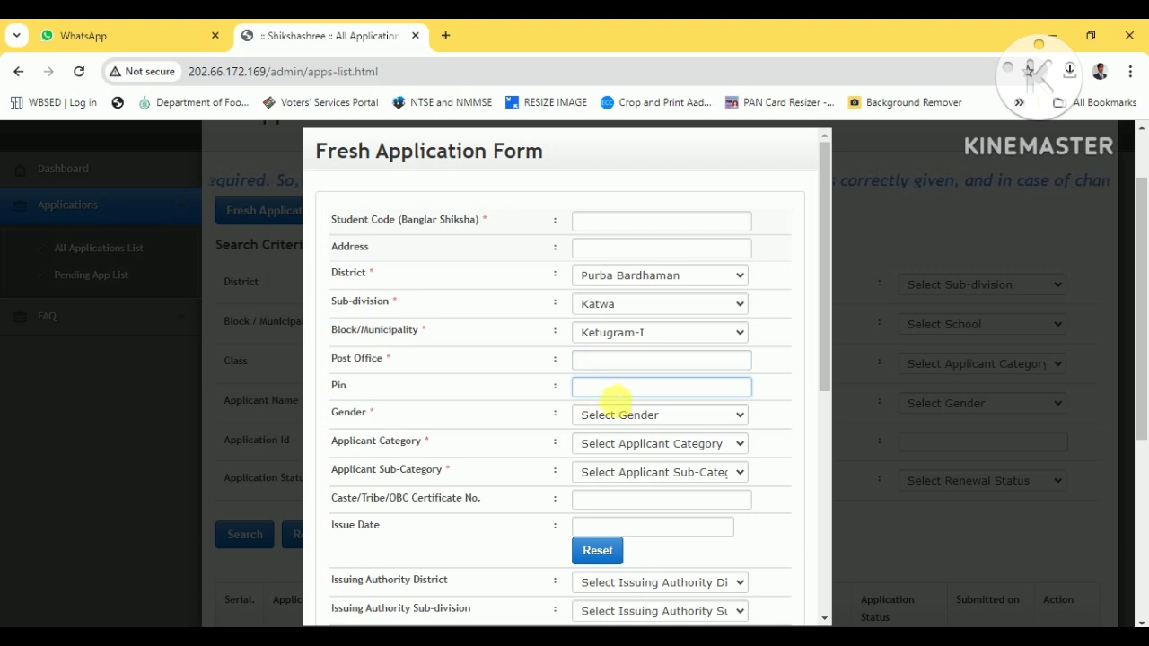
pyautogui.click(649, 421)
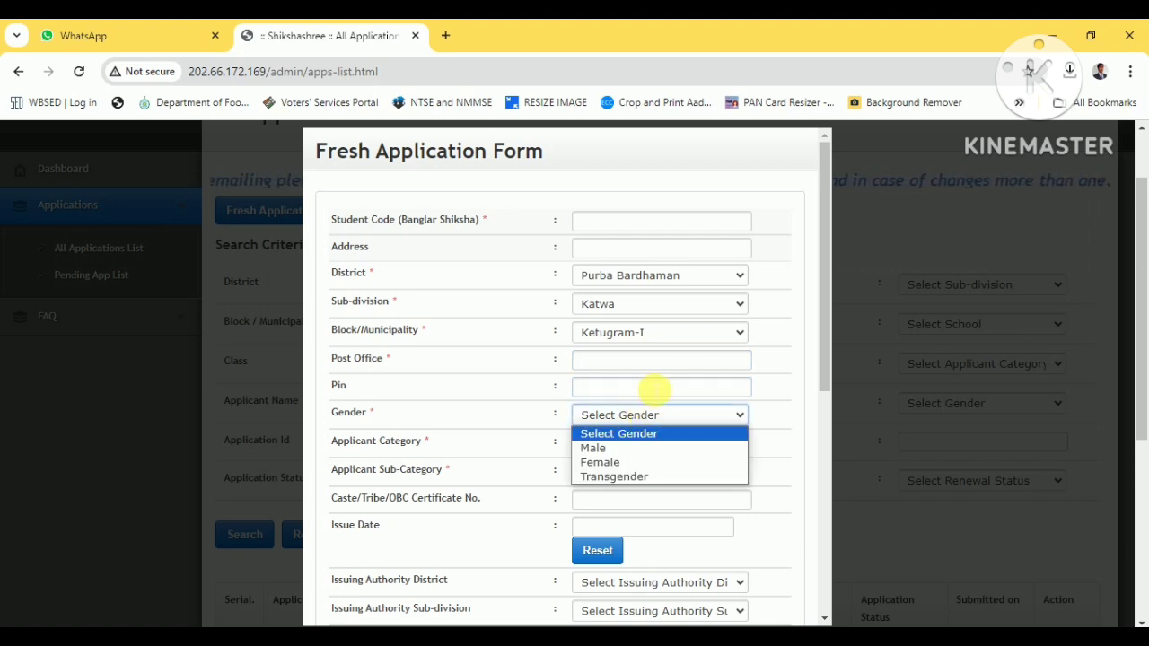
pyautogui.click(628, 464)
# - Set the applicant category to Caste and the sub-category to MOCHI
pyautogui.scroll(-1, 723, 402)
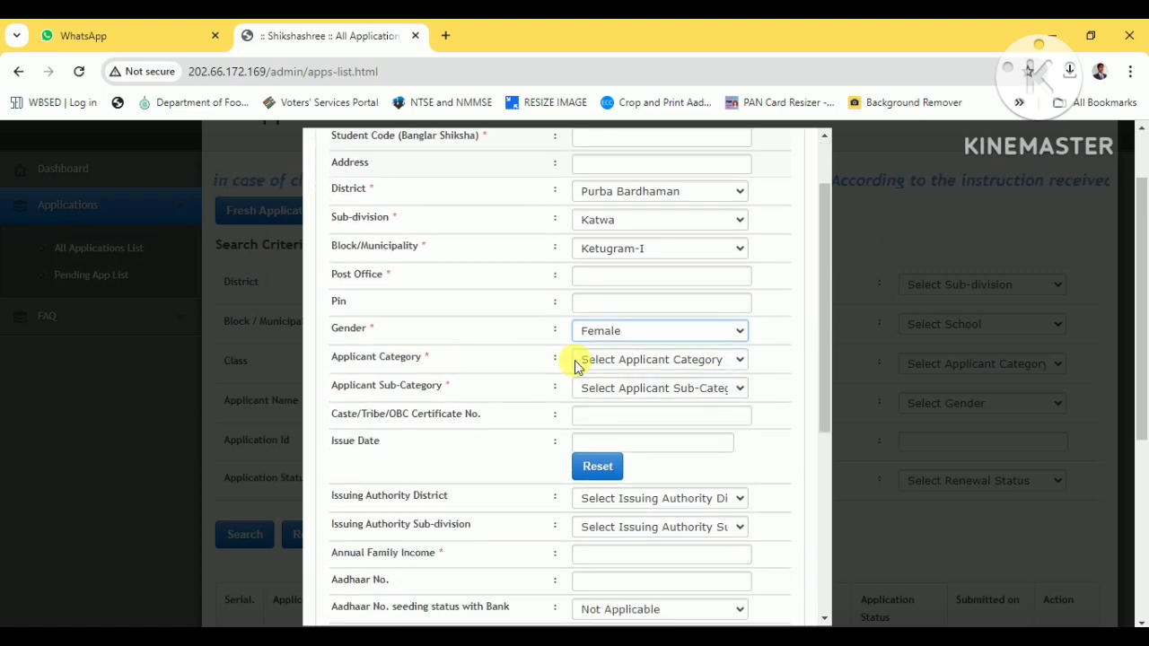
pyautogui.click(613, 361)
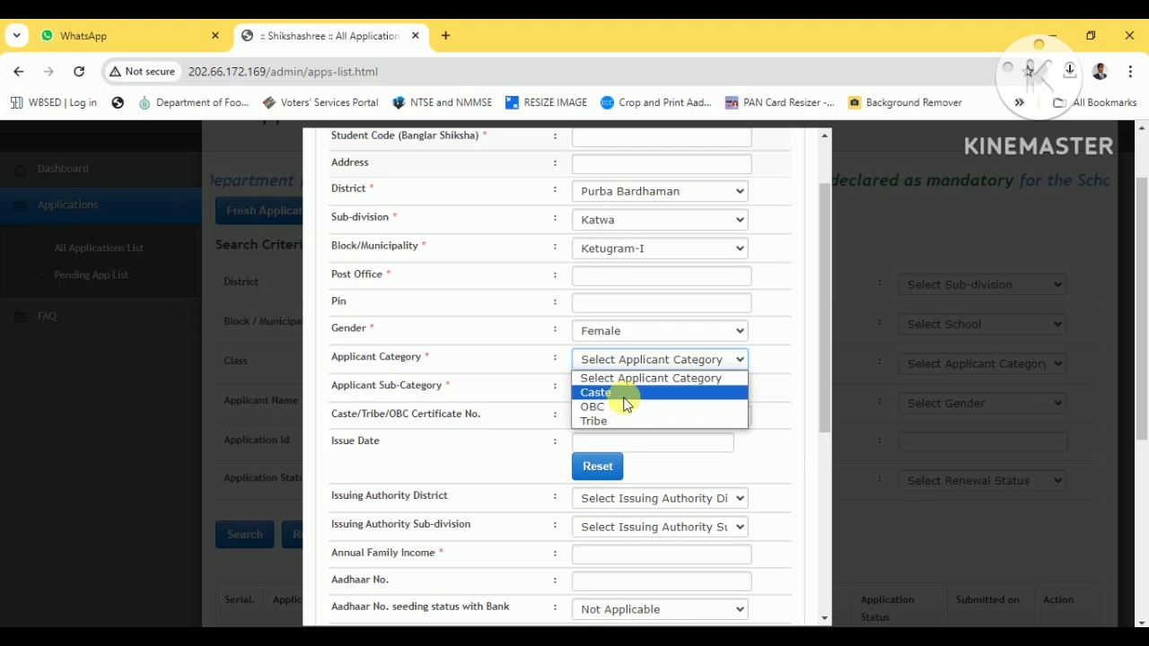
pyautogui.click(622, 394)
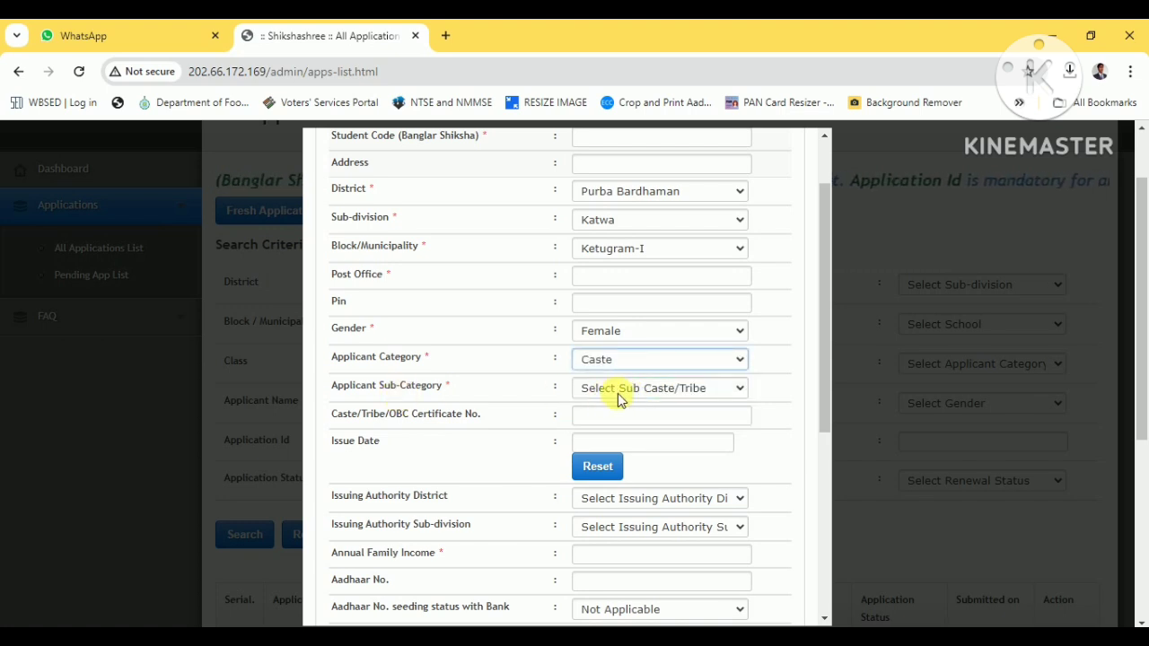
pyautogui.click(618, 393)
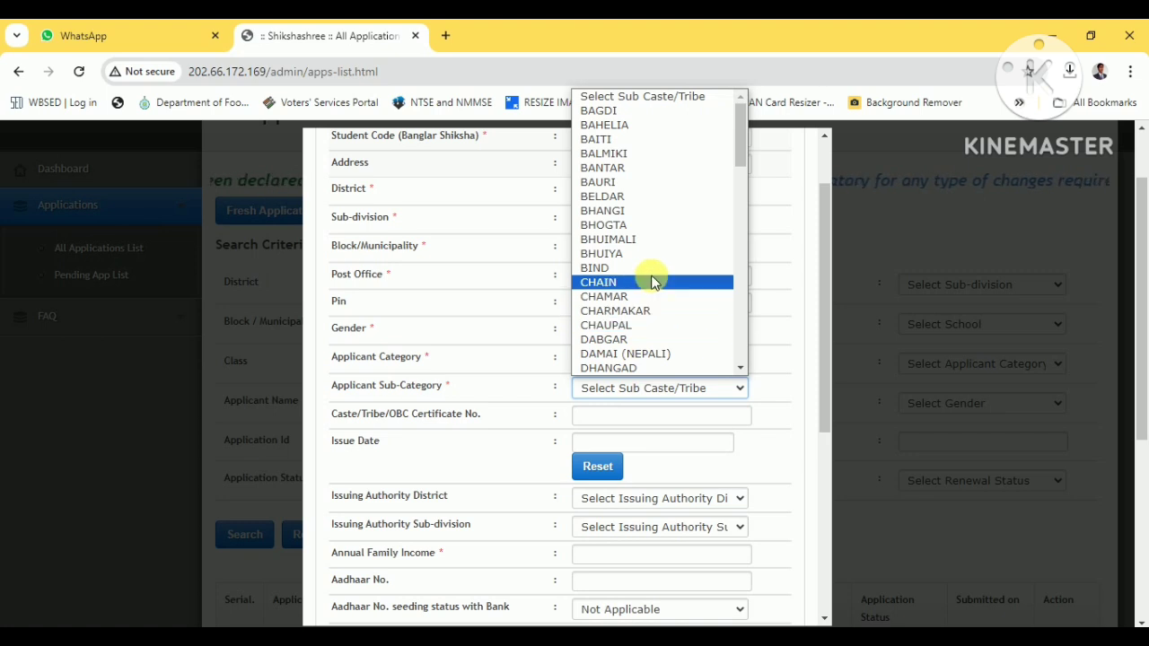
pyautogui.scroll(-7, 650, 324)
pyautogui.scroll(-8, 651, 320)
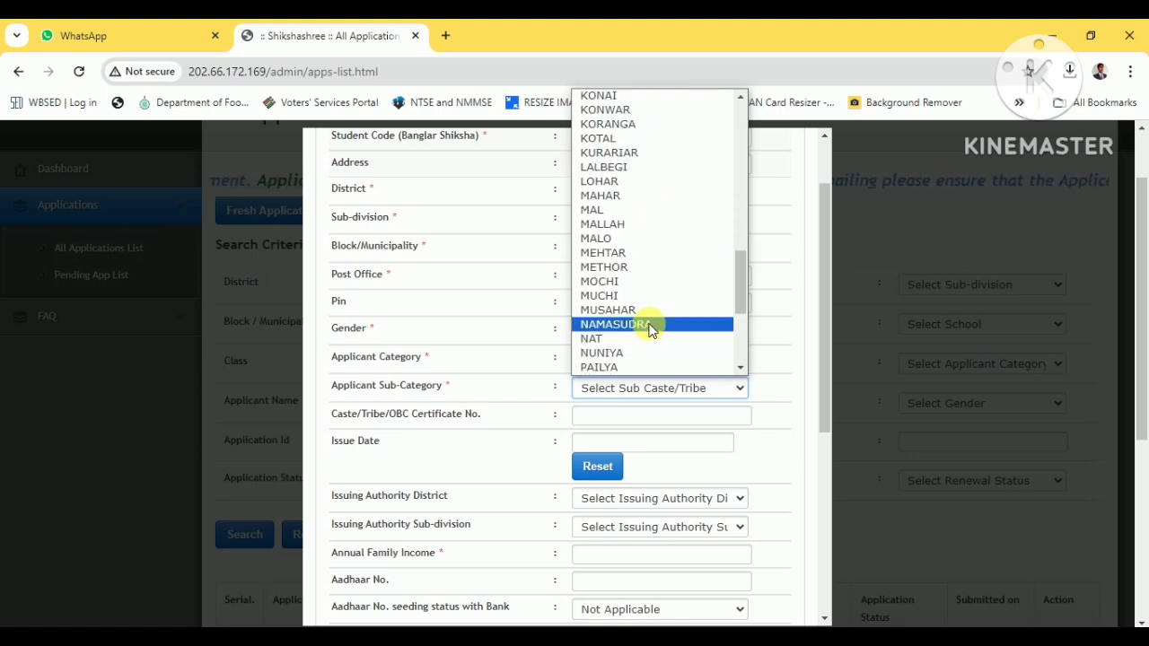
pyautogui.click(641, 284)
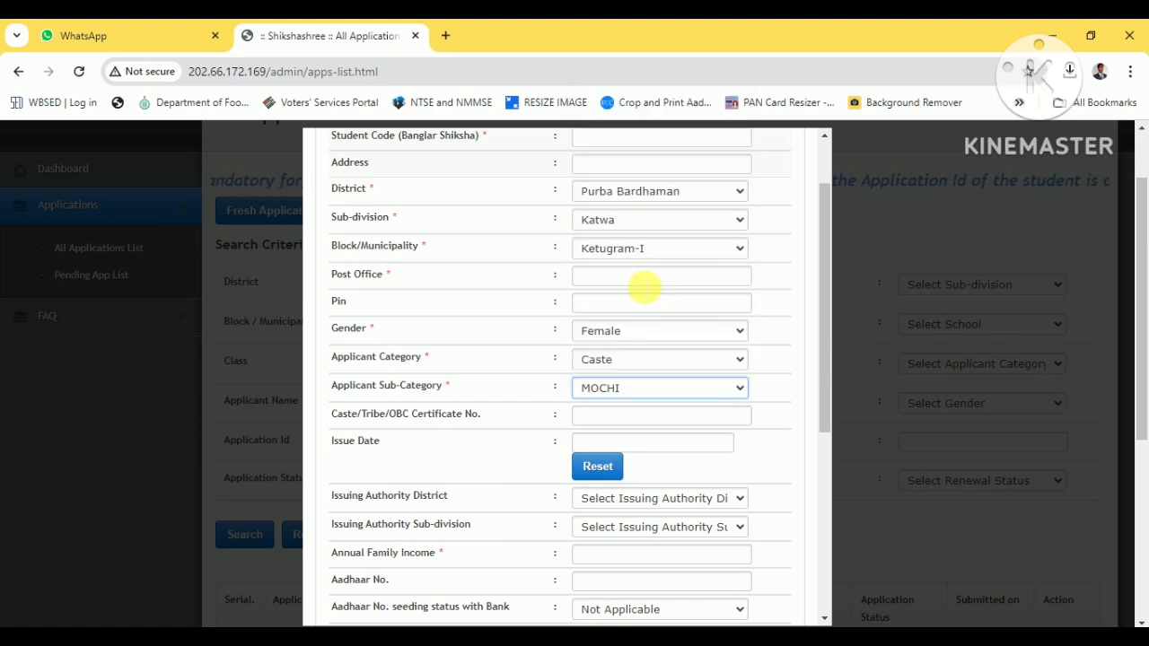
pyautogui.scroll(-1, 628, 328)
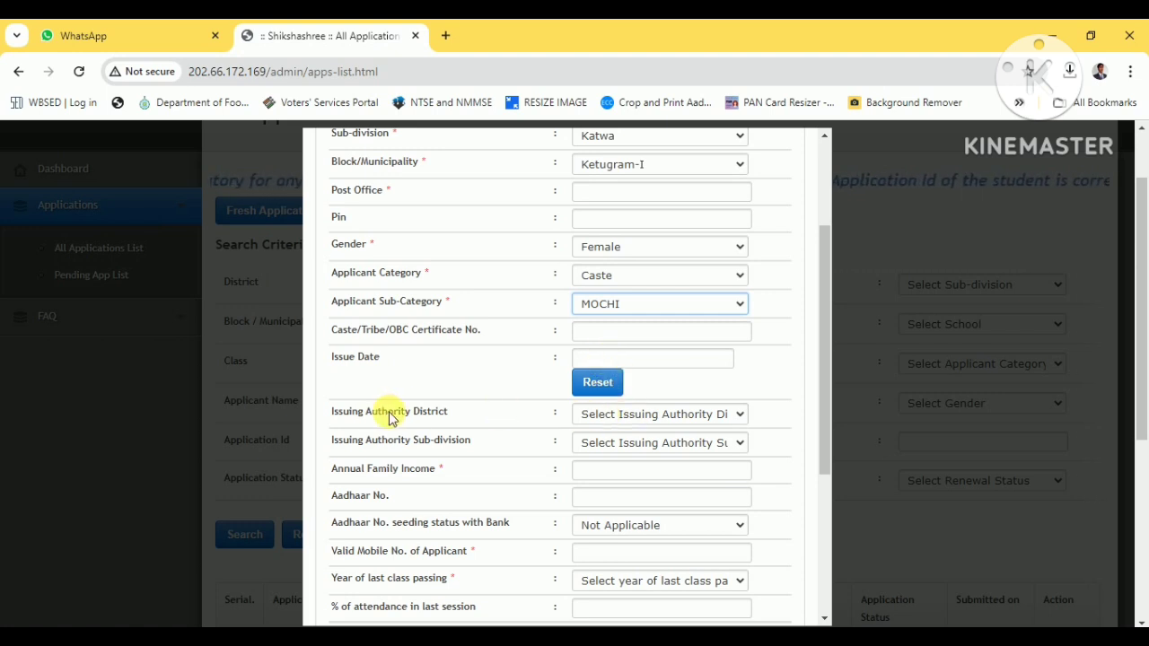
pyautogui.click(633, 416)
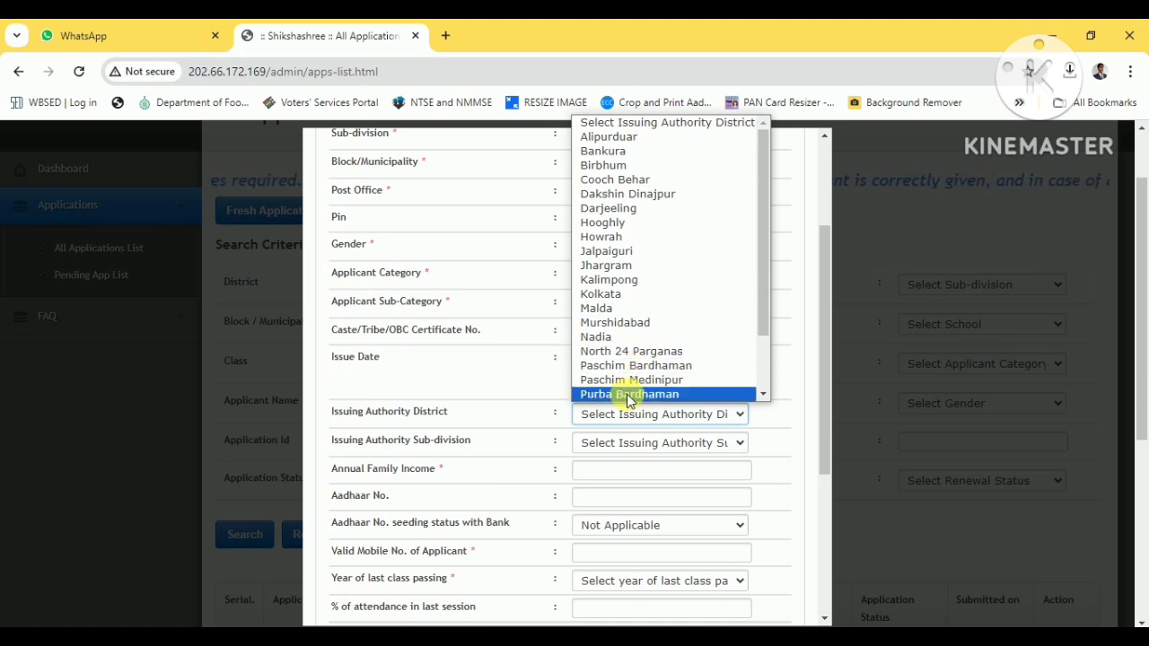
pyautogui.click(527, 390)
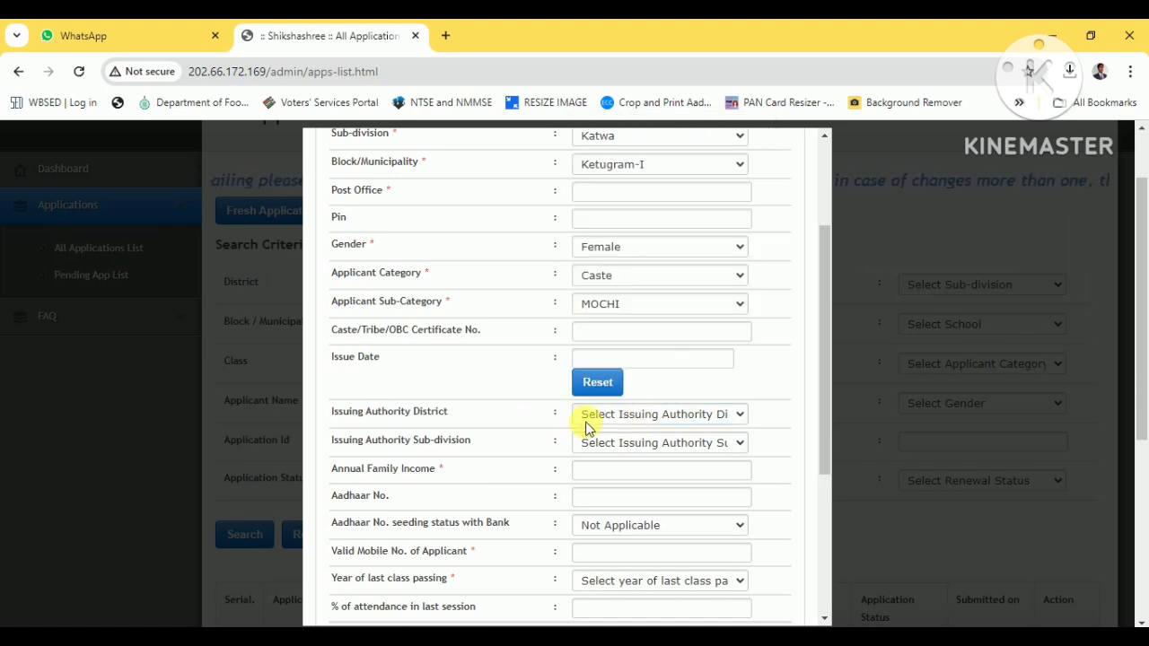
pyautogui.click(628, 443)
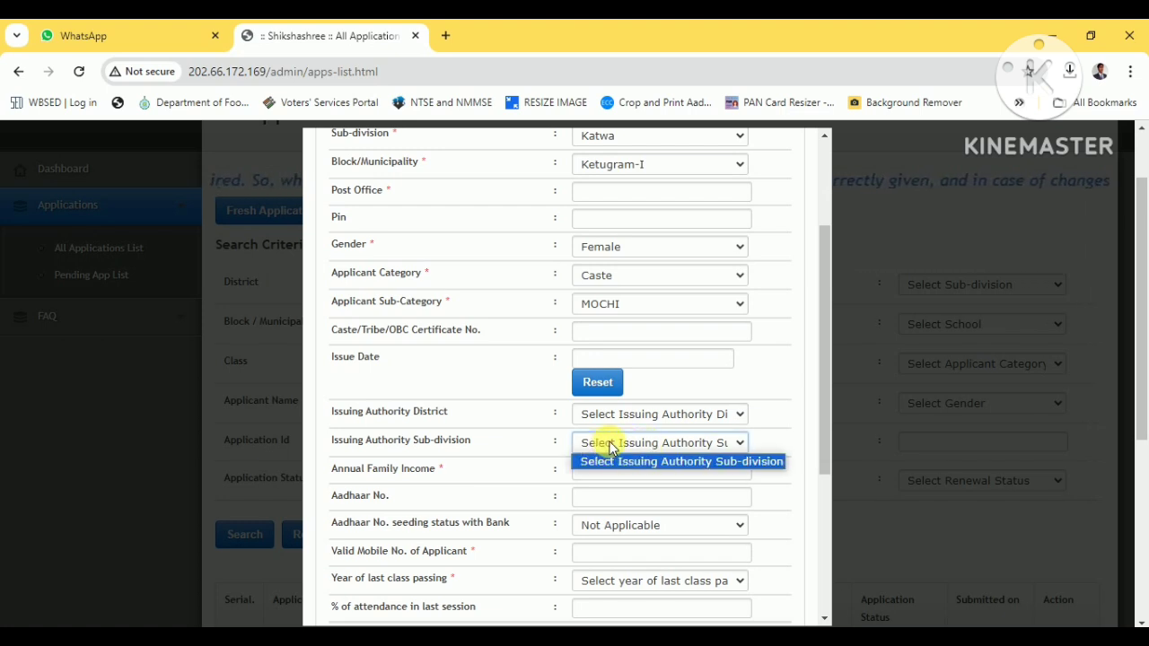
pyautogui.click(572, 449)
# - Enter 48000 as the annual family income
pyautogui.scroll(-1, 571, 449)
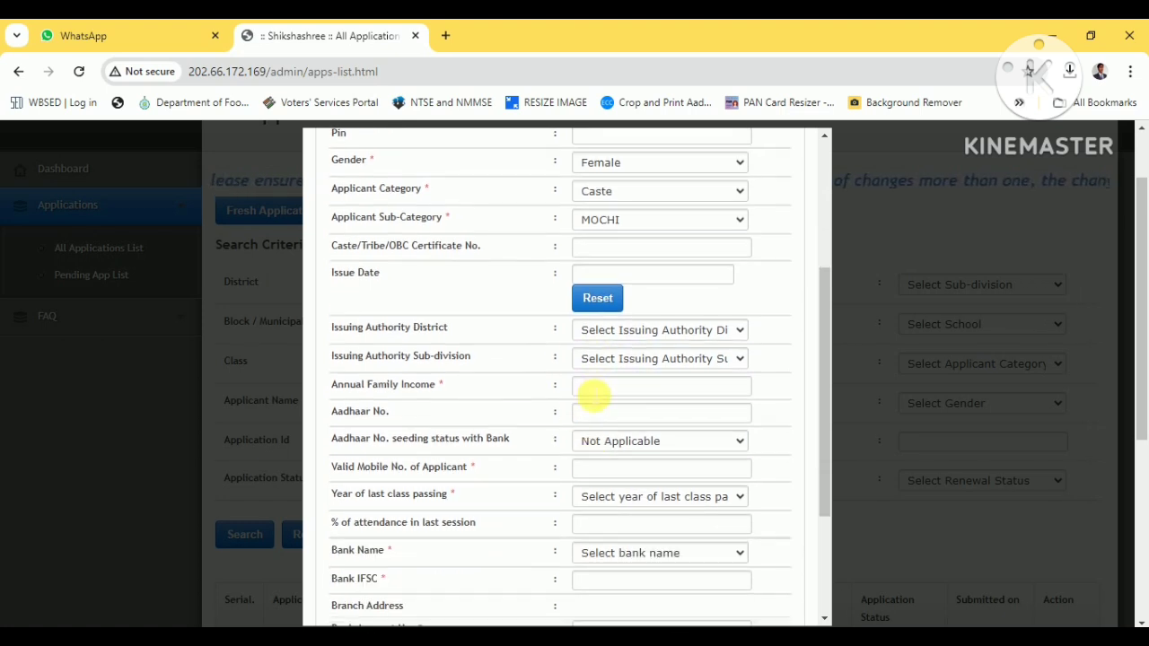
pyautogui.click(592, 395)
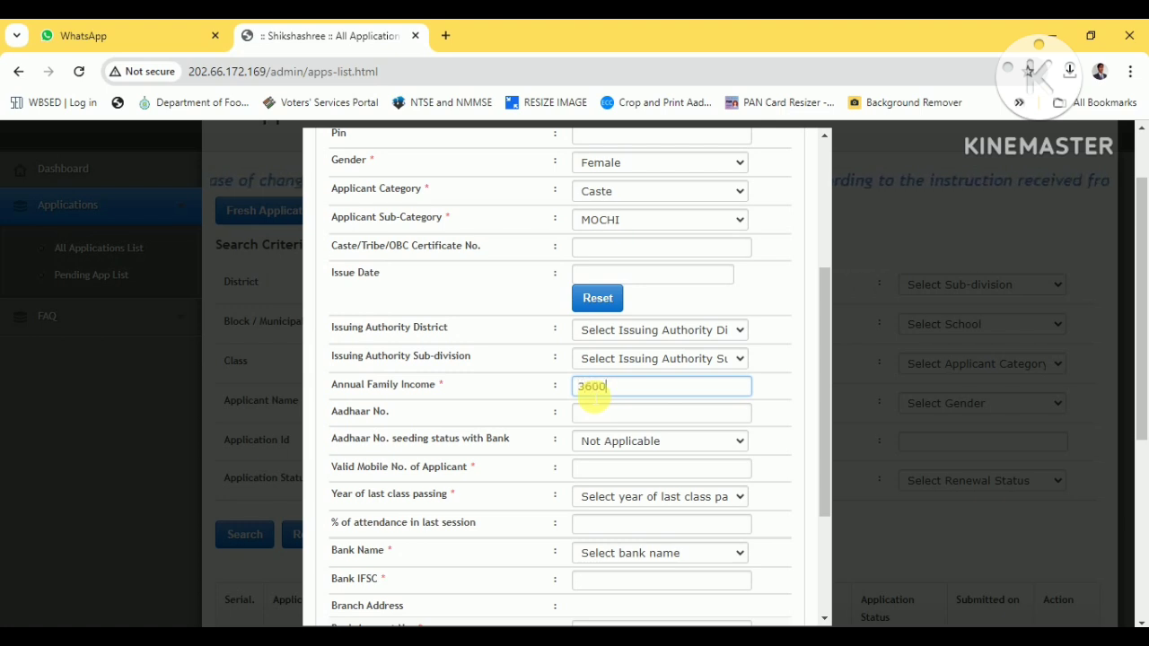
pyautogui.write('3')
pyautogui.press('BackSpace')
pyautogui.write('48000')
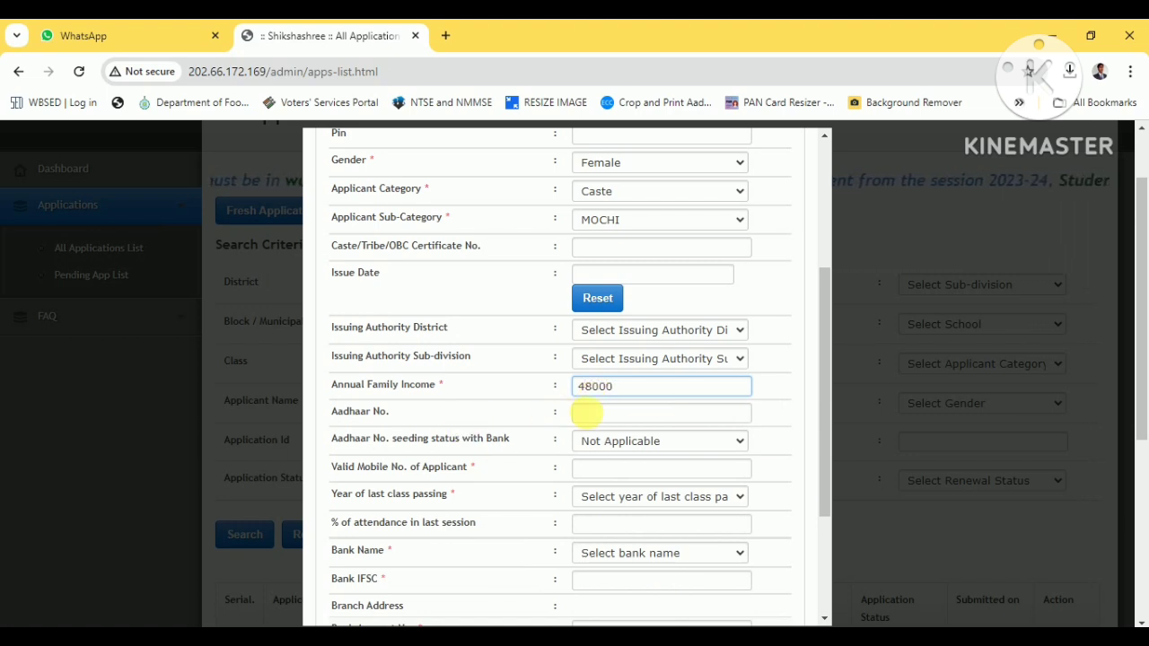
# - Set the Aadhaar number's seeding status with the bank to Yes
pyautogui.click(594, 413)
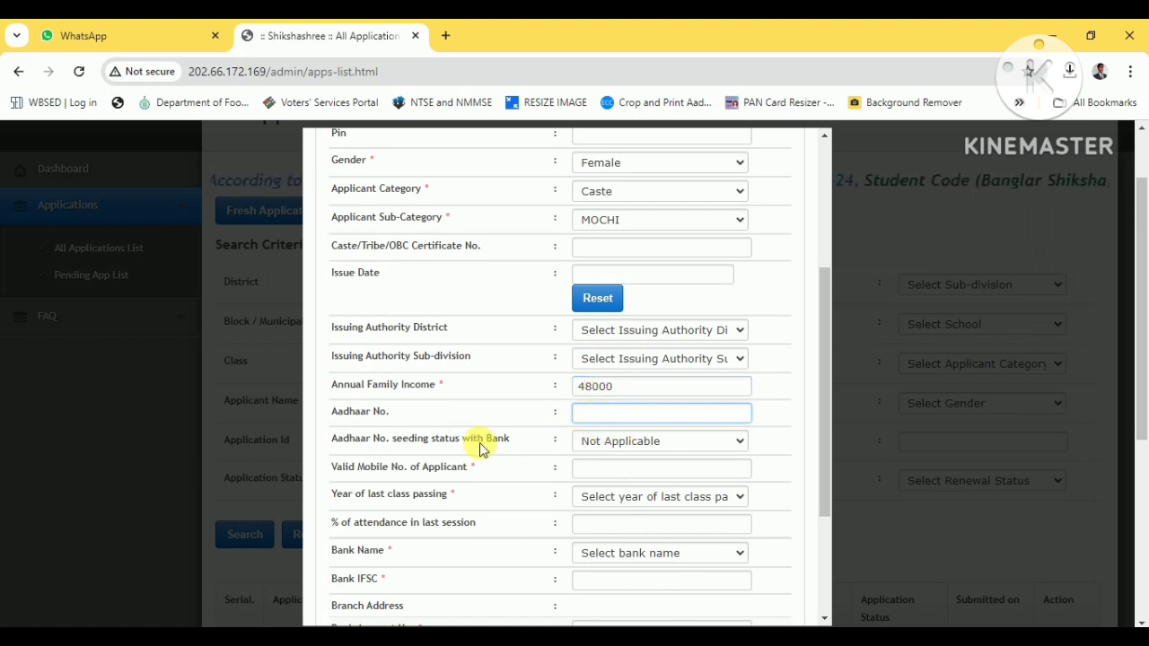
pyautogui.click(633, 443)
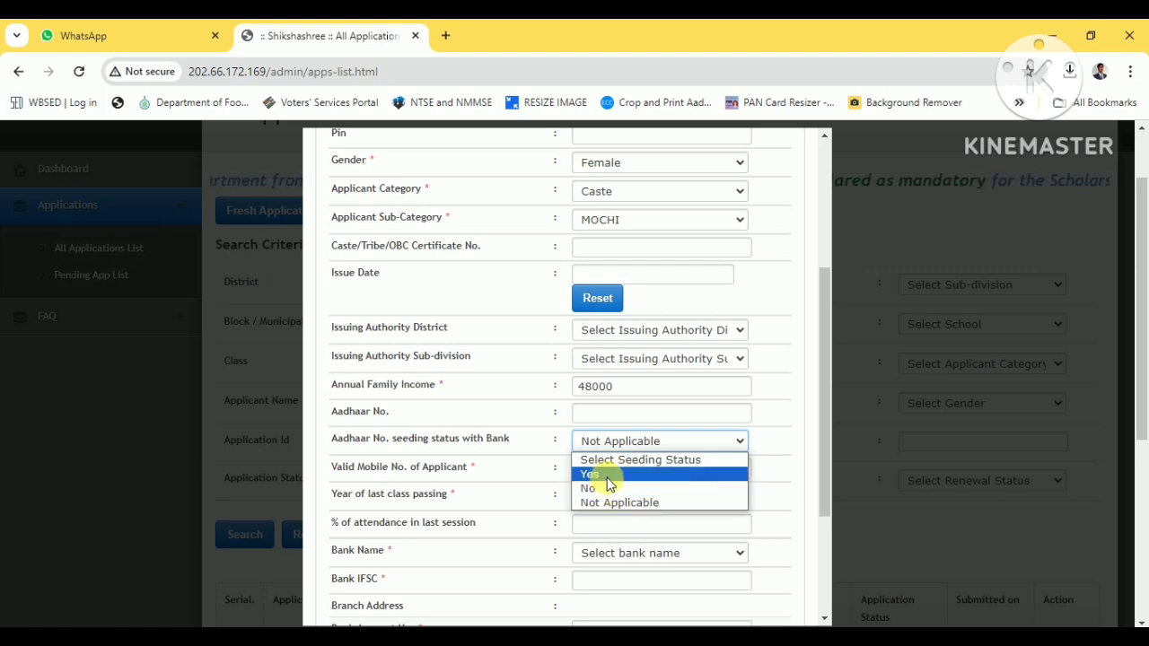
pyautogui.click(661, 473)
pyautogui.scroll(-1, 662, 454)
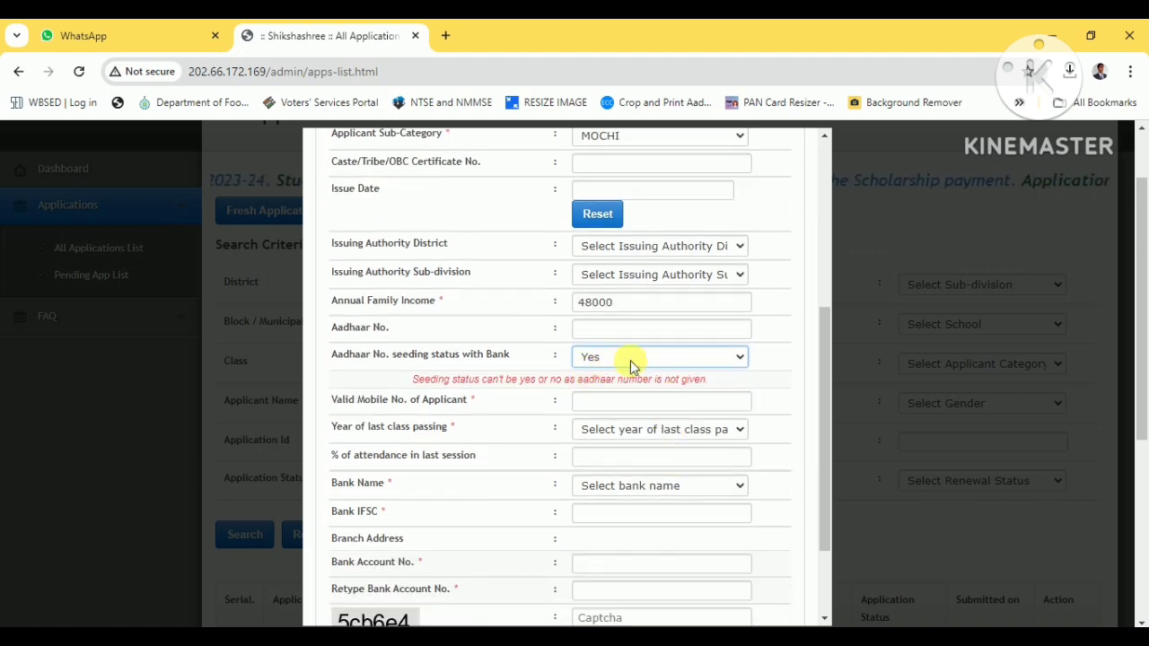
pyautogui.click(633, 357)
pyautogui.click(618, 405)
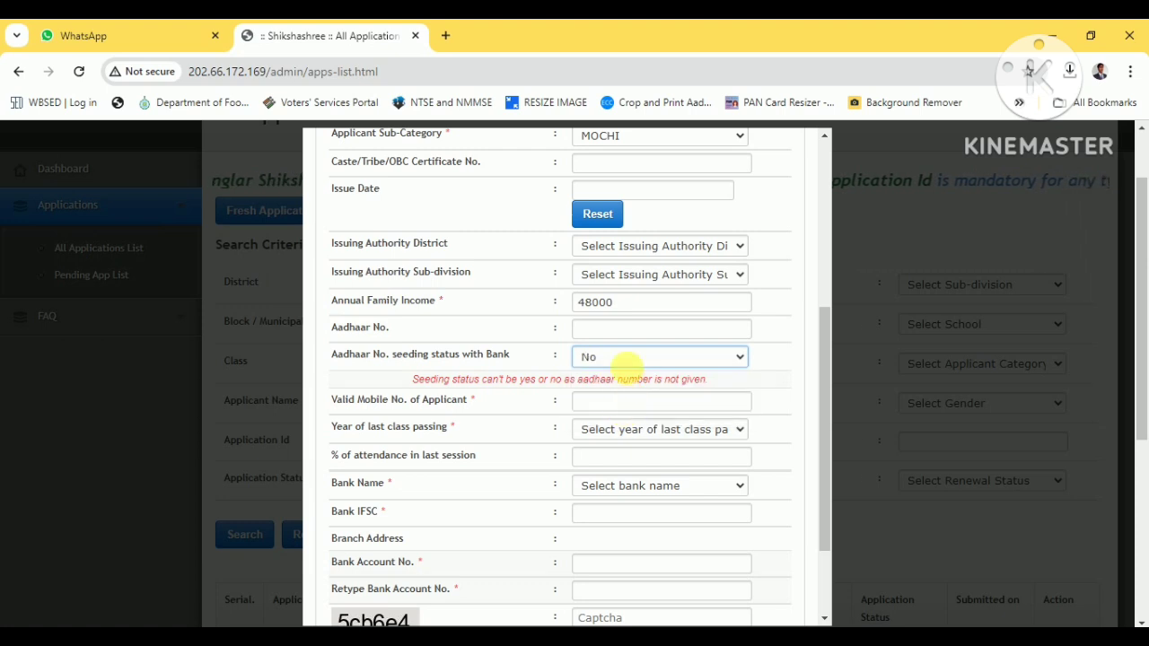
pyautogui.click(628, 359)
pyautogui.click(617, 390)
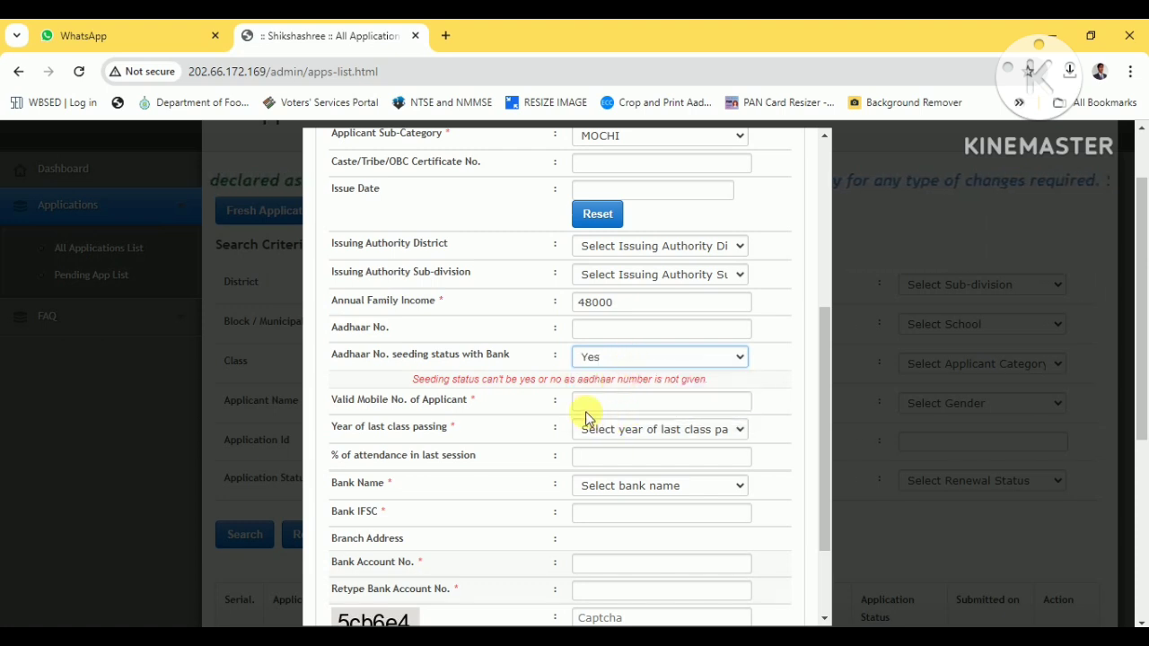
# - Set the year of last class passing to 2023 and the last session's attendance percentage to 85
pyautogui.click(593, 404)
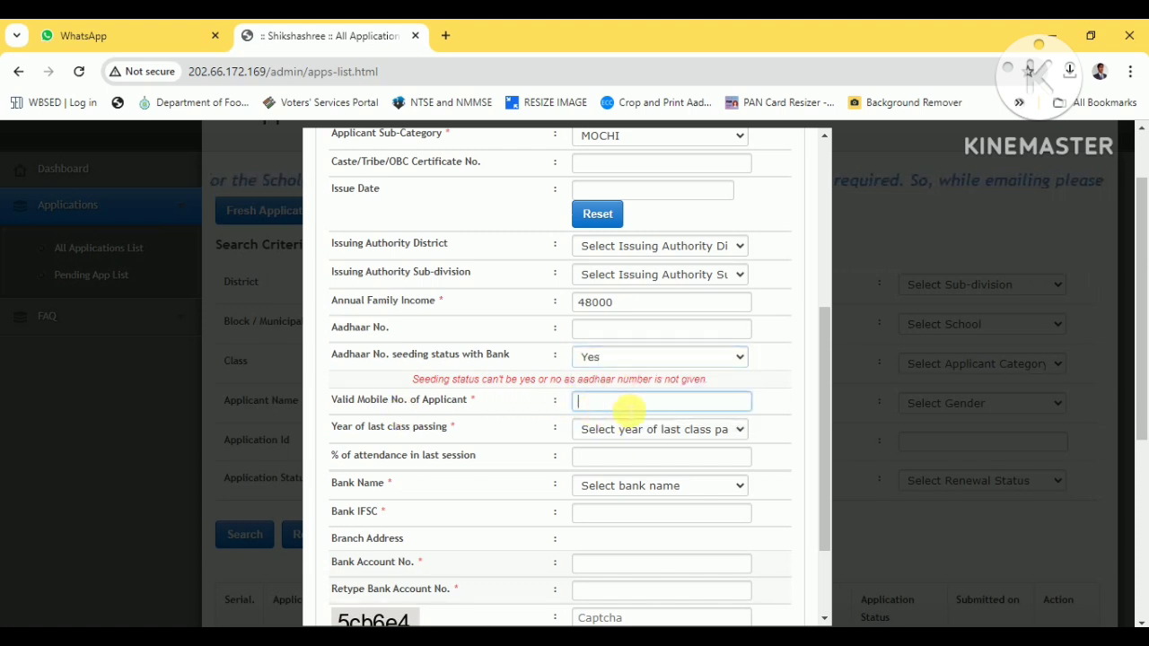
pyautogui.click(605, 432)
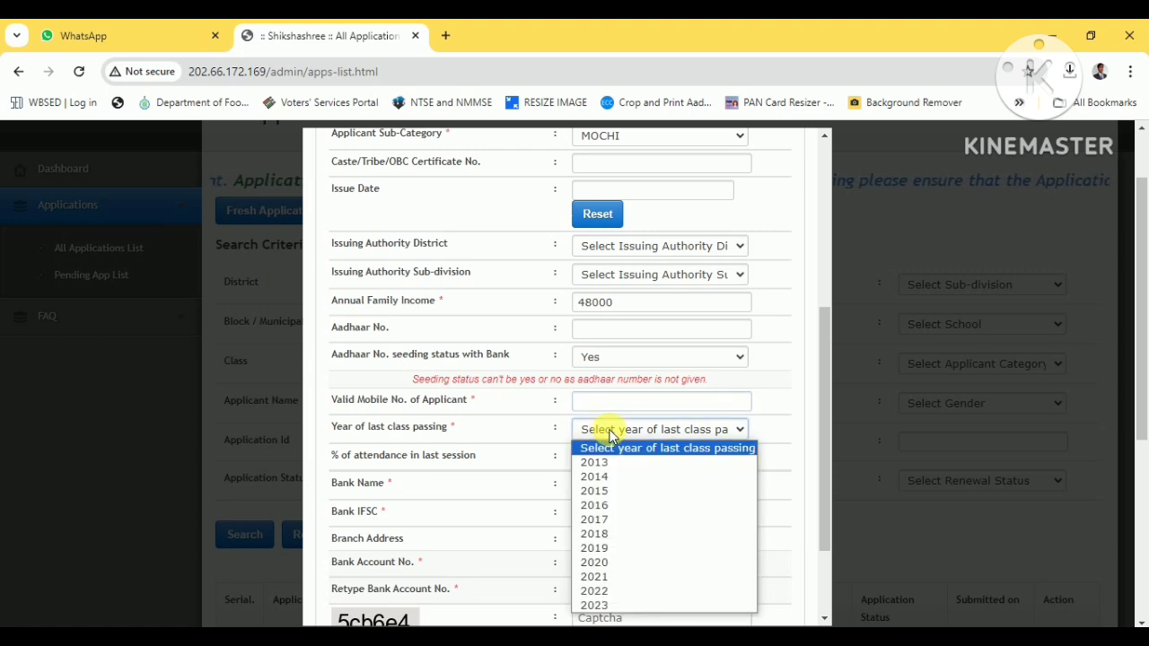
pyautogui.click(602, 605)
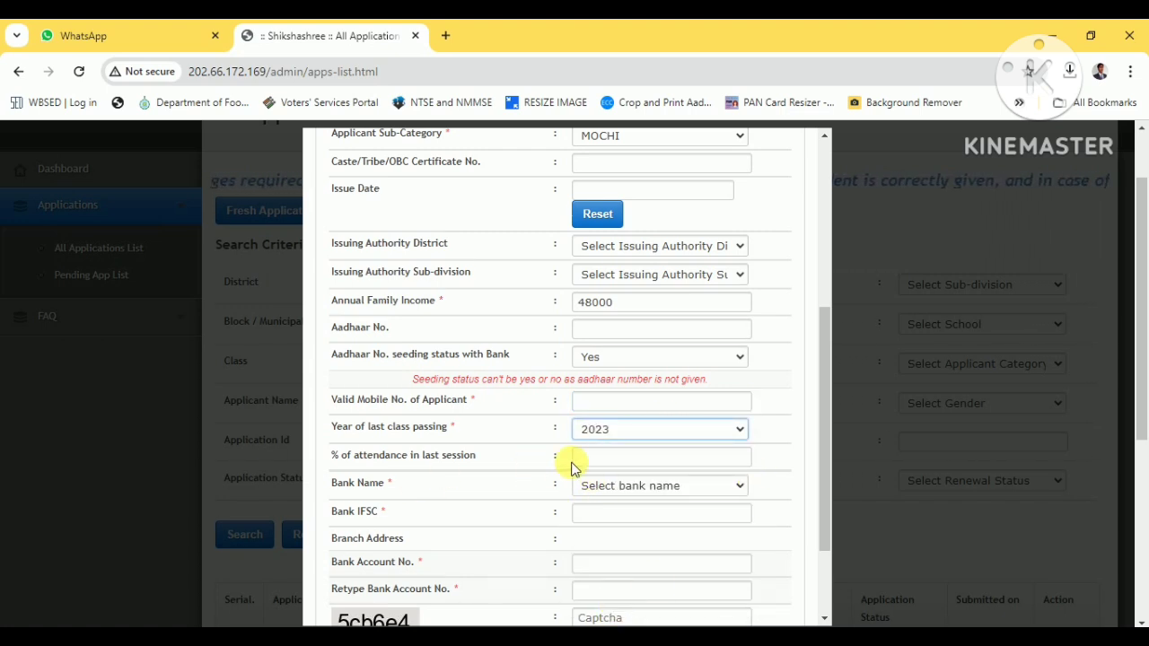
pyautogui.click(618, 460)
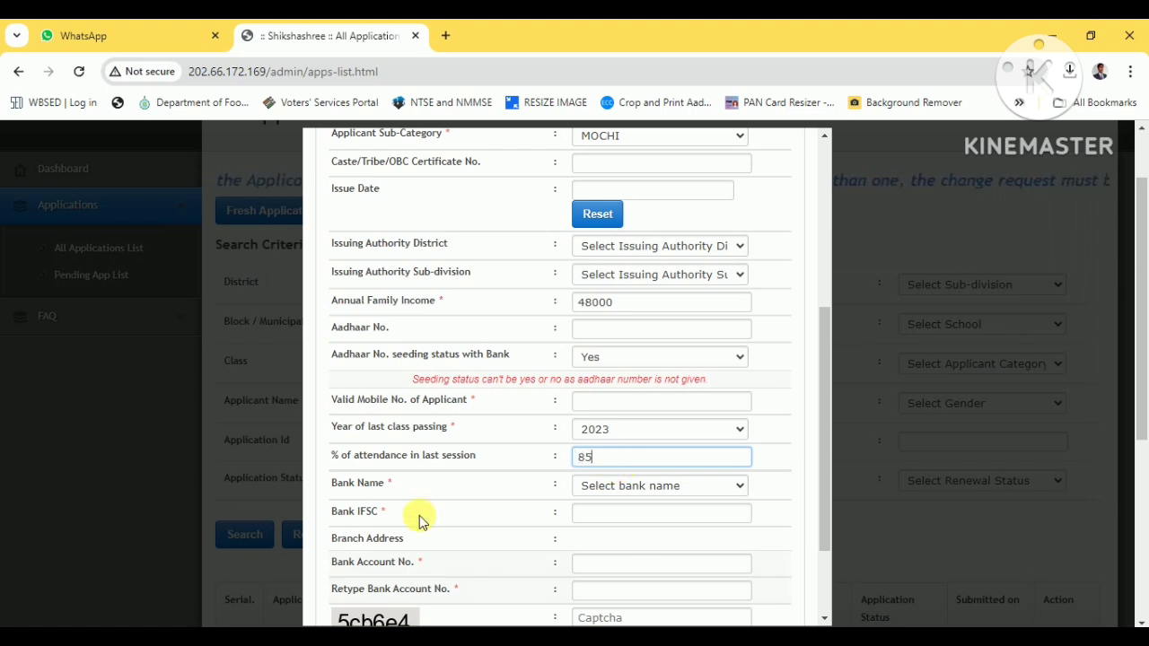
pyautogui.click(639, 490)
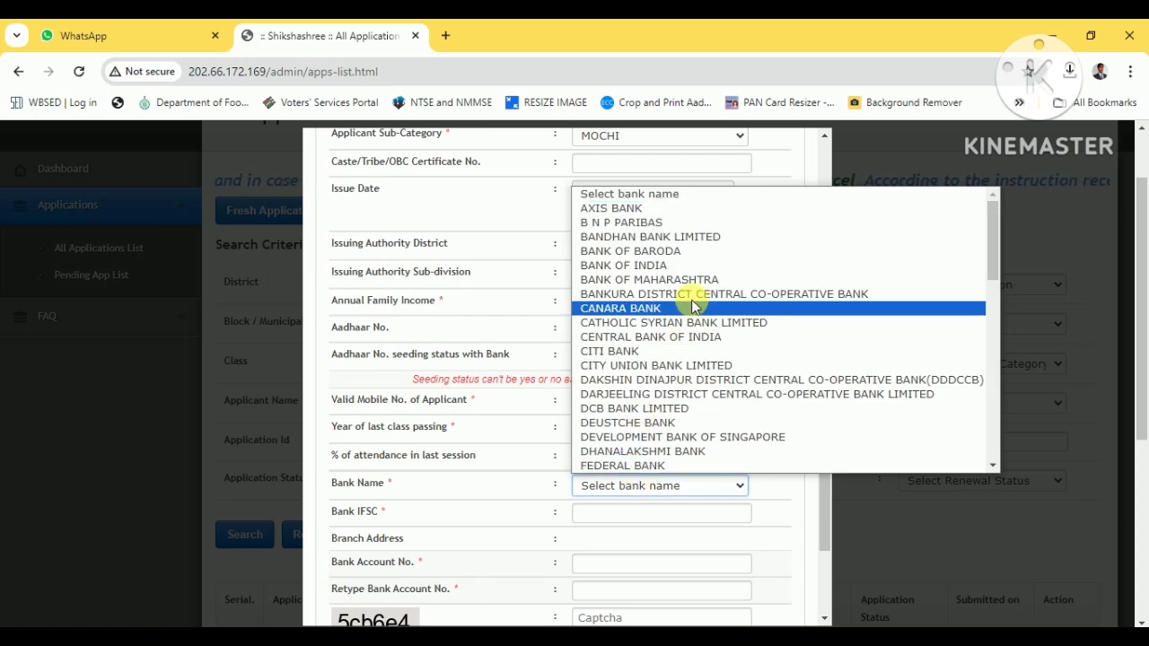
pyautogui.scroll(-10, 662, 422)
pyautogui.scroll(5, 628, 431)
pyautogui.click(542, 482)
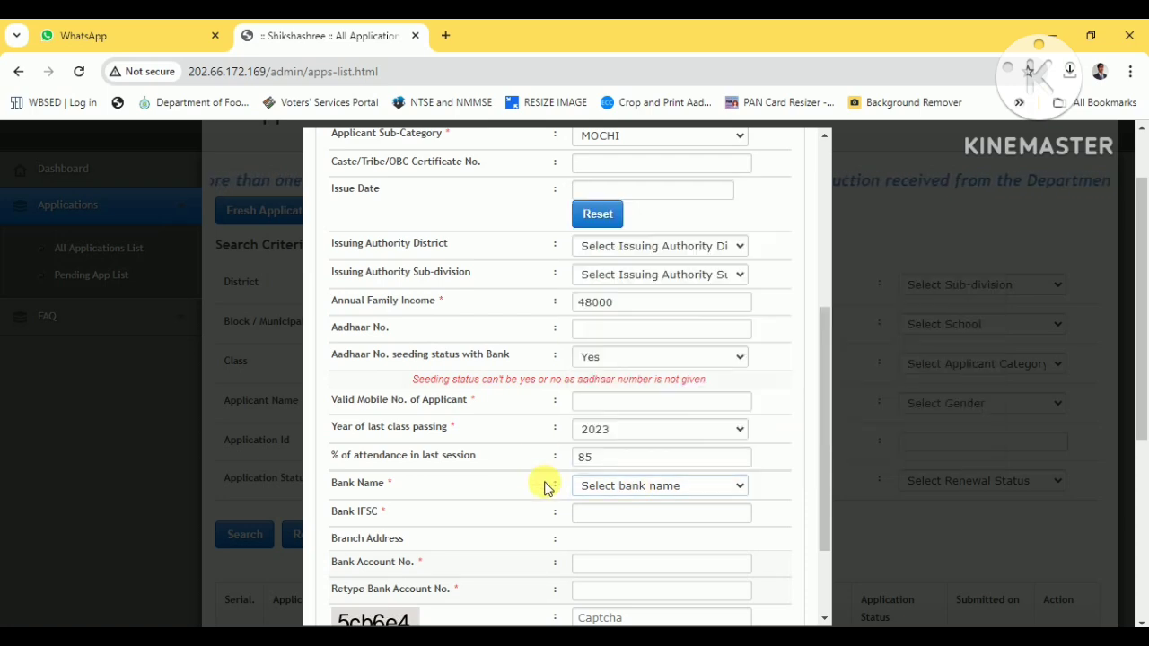
pyautogui.scroll(-1, 619, 508)
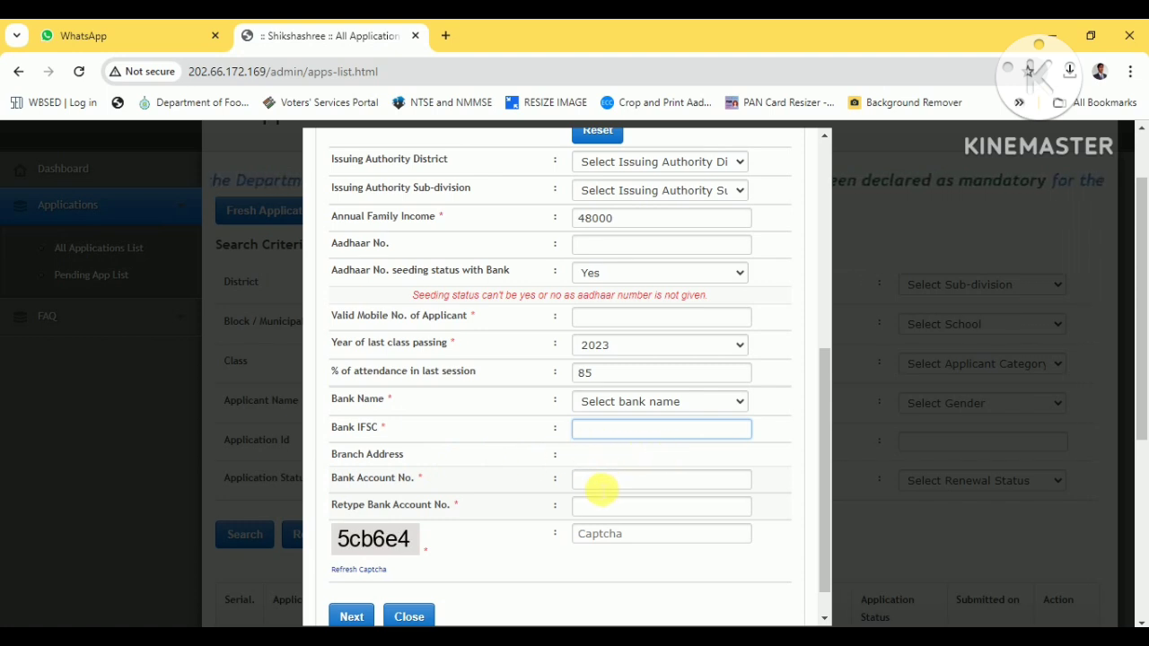
pyautogui.click(601, 485)
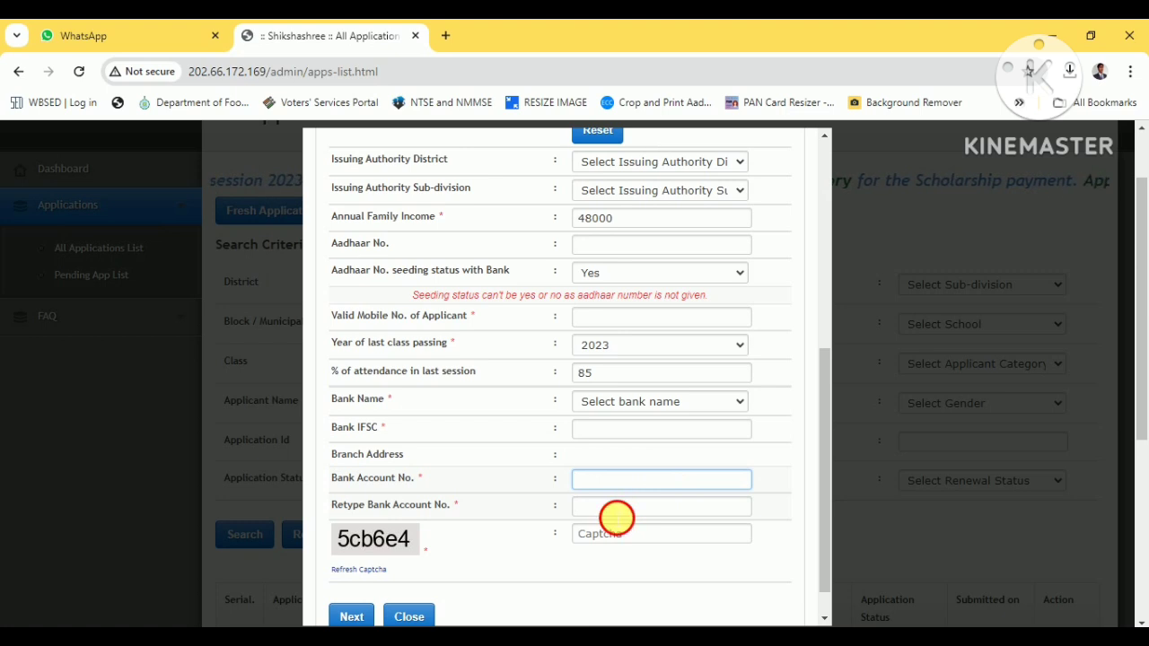
pyautogui.click(616, 508)
pyautogui.click(635, 539)
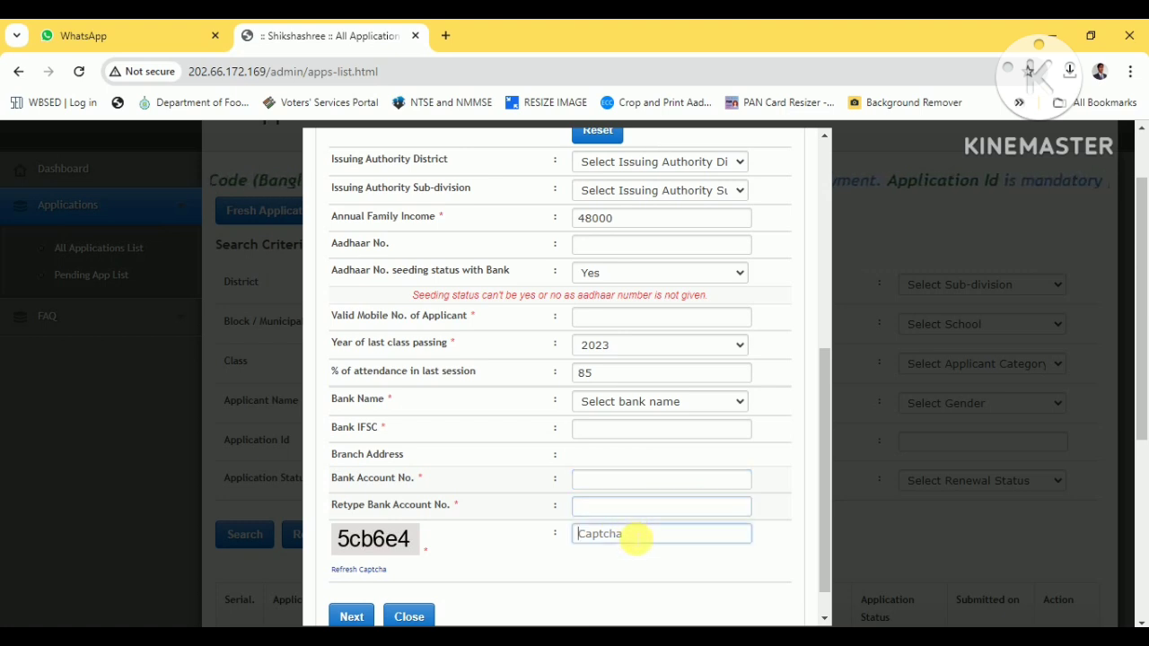
# - Proceed with the completed application form, accept the confirmation, and try to submit the application from the review form
pyautogui.scroll(-1, 395, 593)
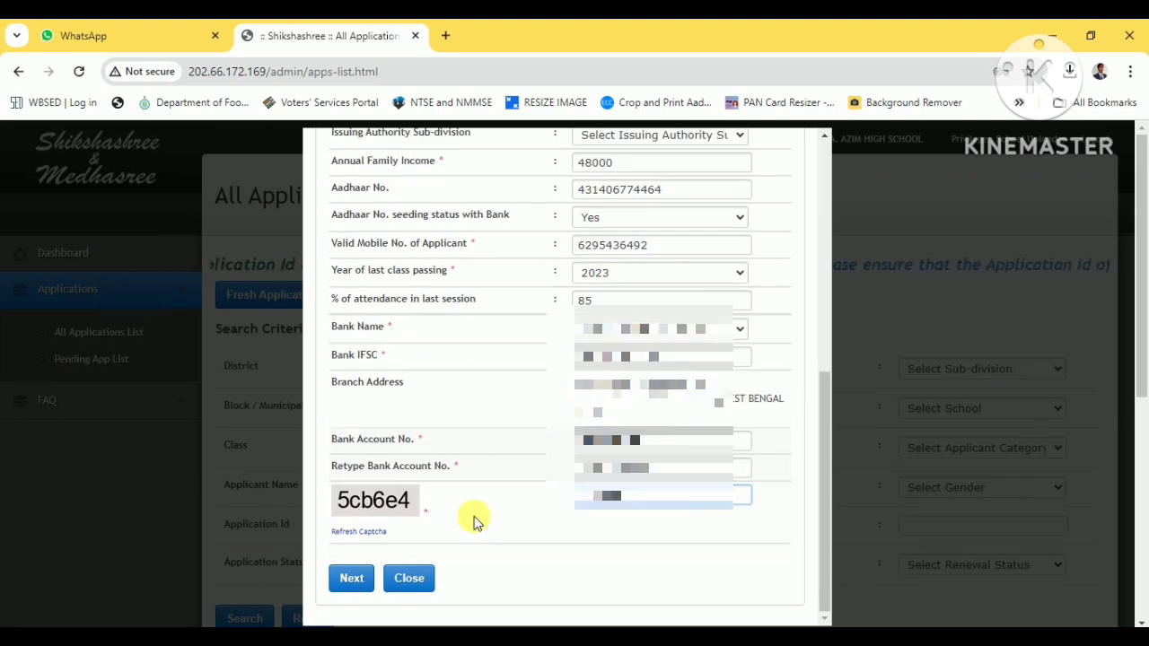
pyautogui.click(357, 579)
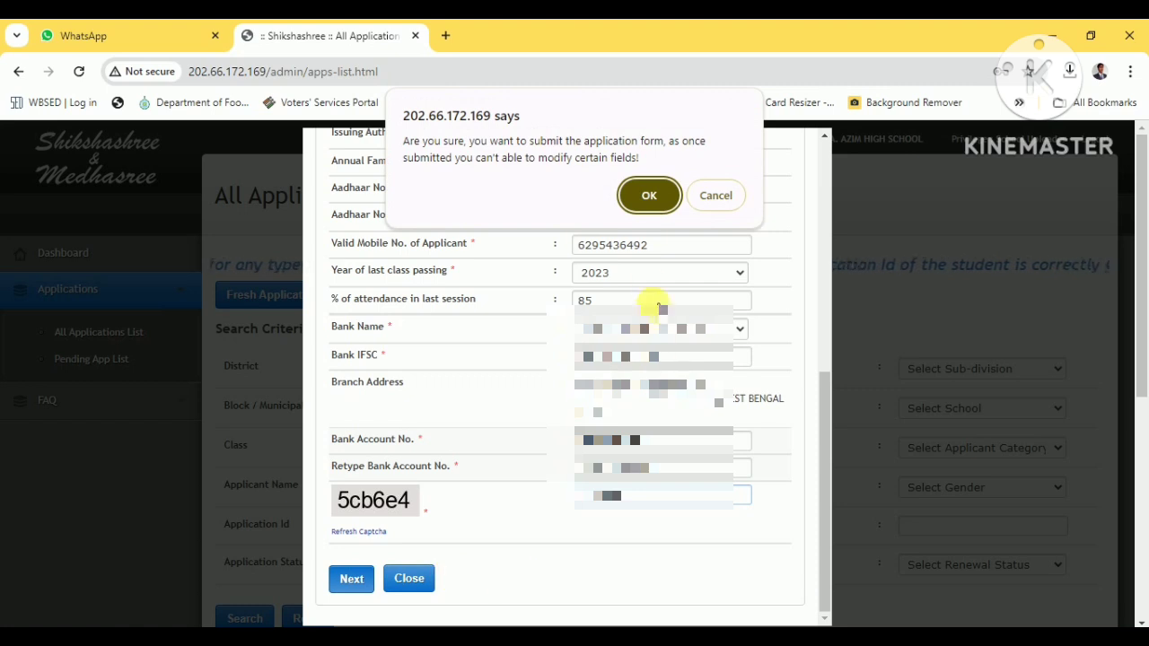
pyautogui.click(651, 194)
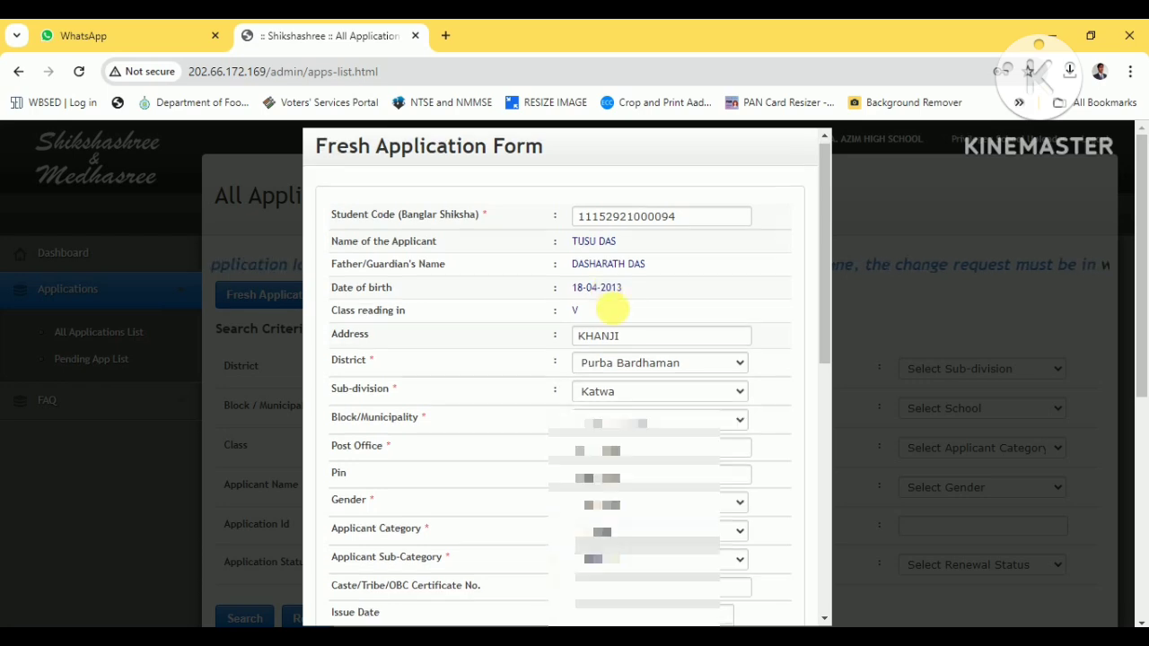
pyautogui.scroll(-6, 620, 324)
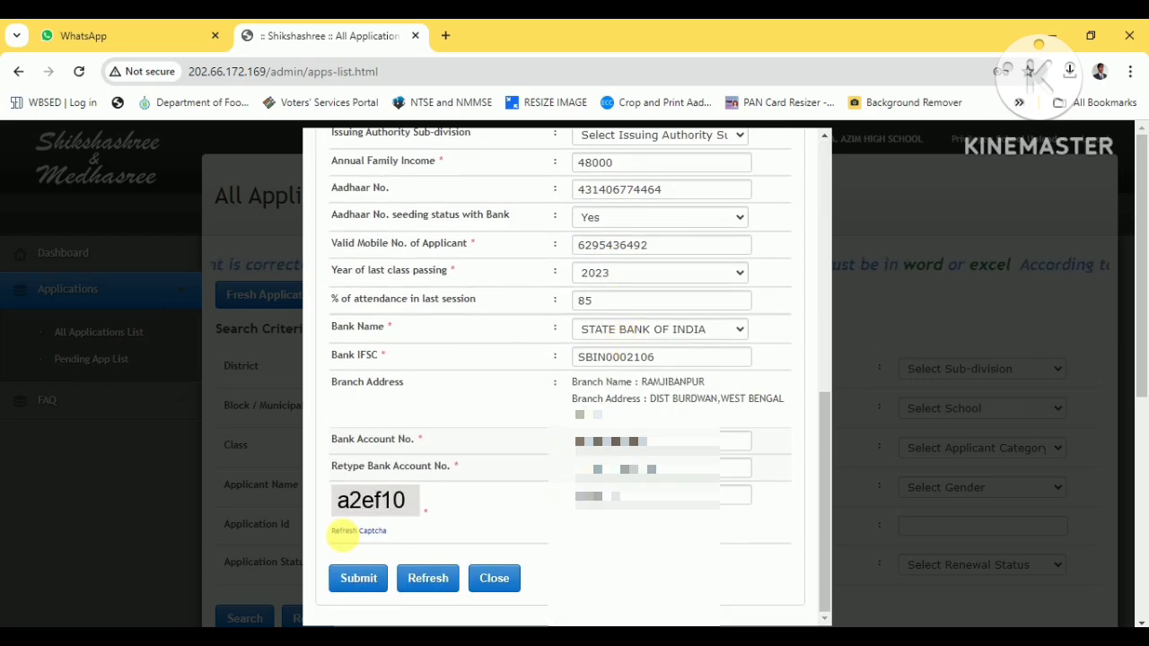
pyautogui.click(354, 578)
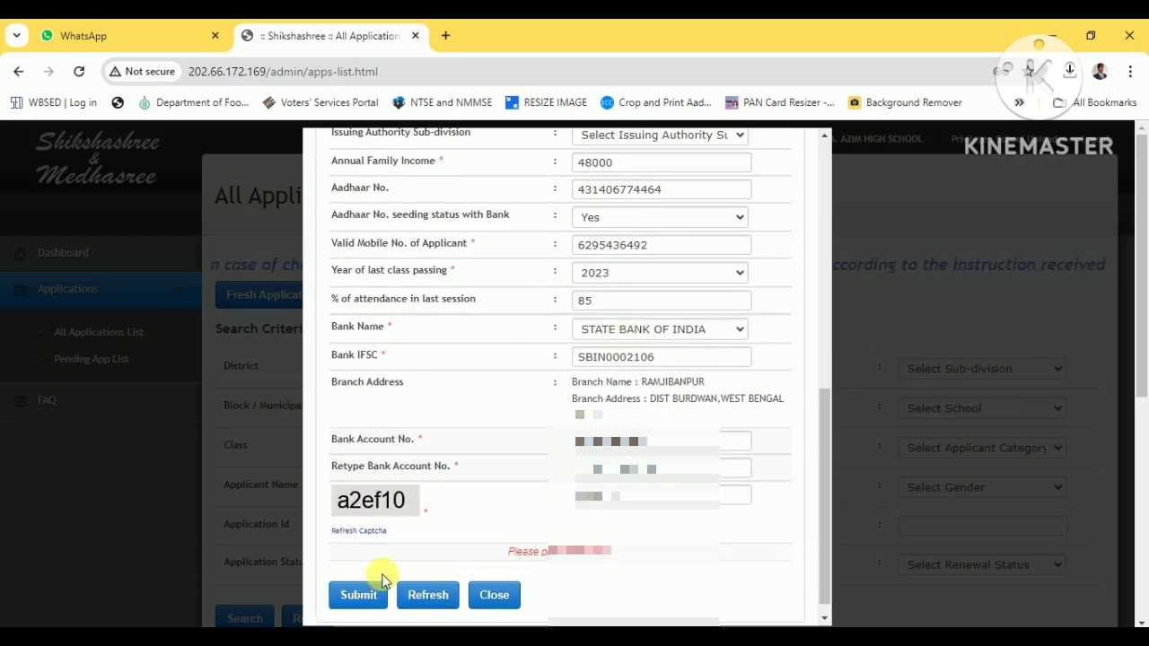
# - Try to submit the application with the captcha code filled in, accepting the confirmation
pyautogui.click(606, 499)
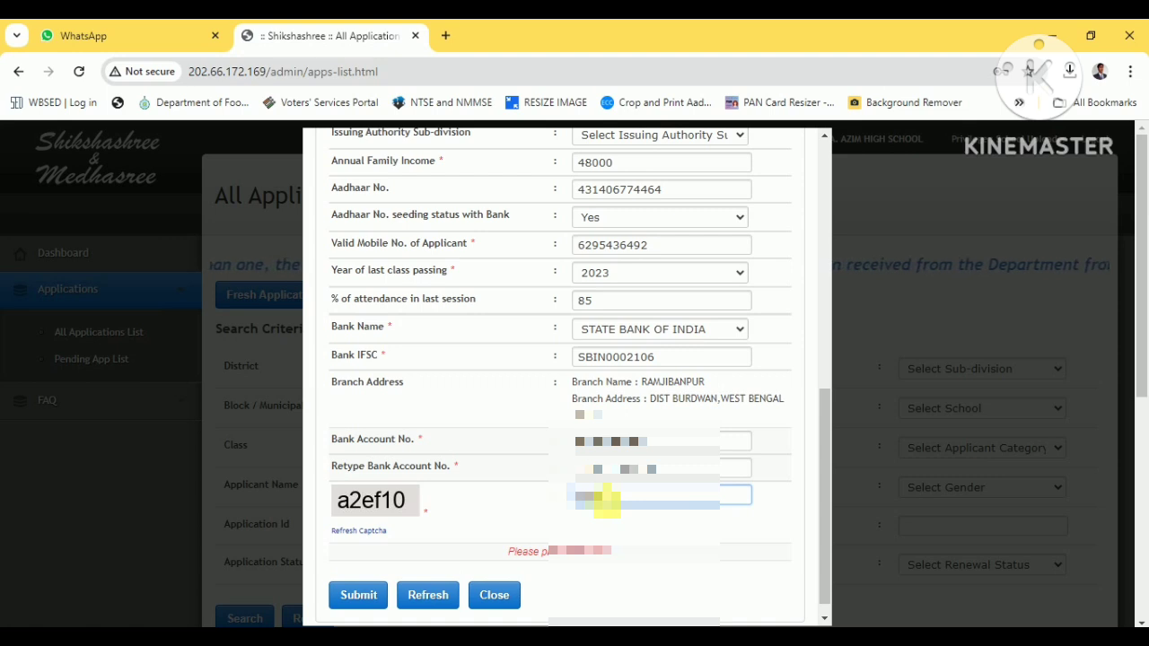
pyautogui.write('a')
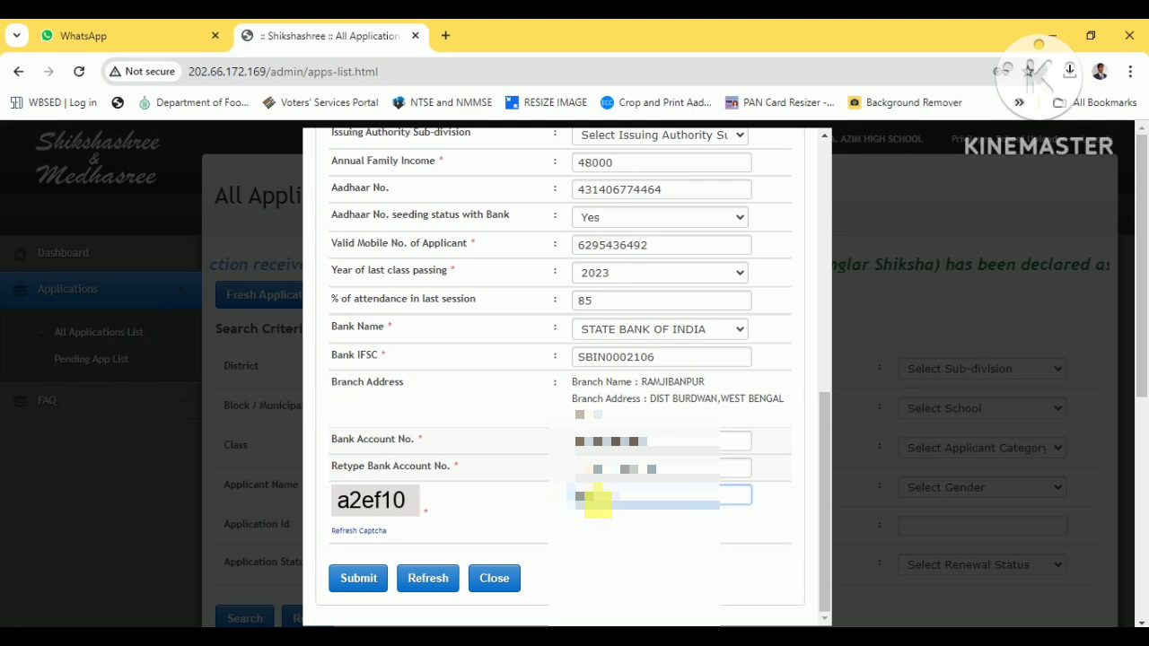
pyautogui.click(364, 579)
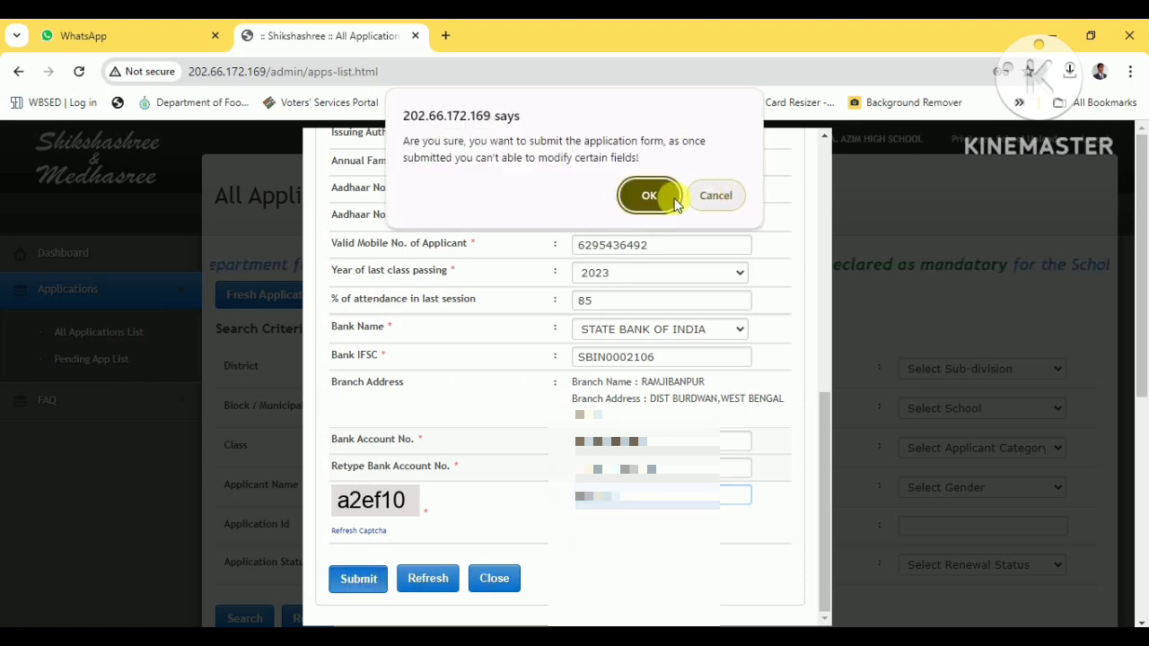
pyautogui.click(656, 197)
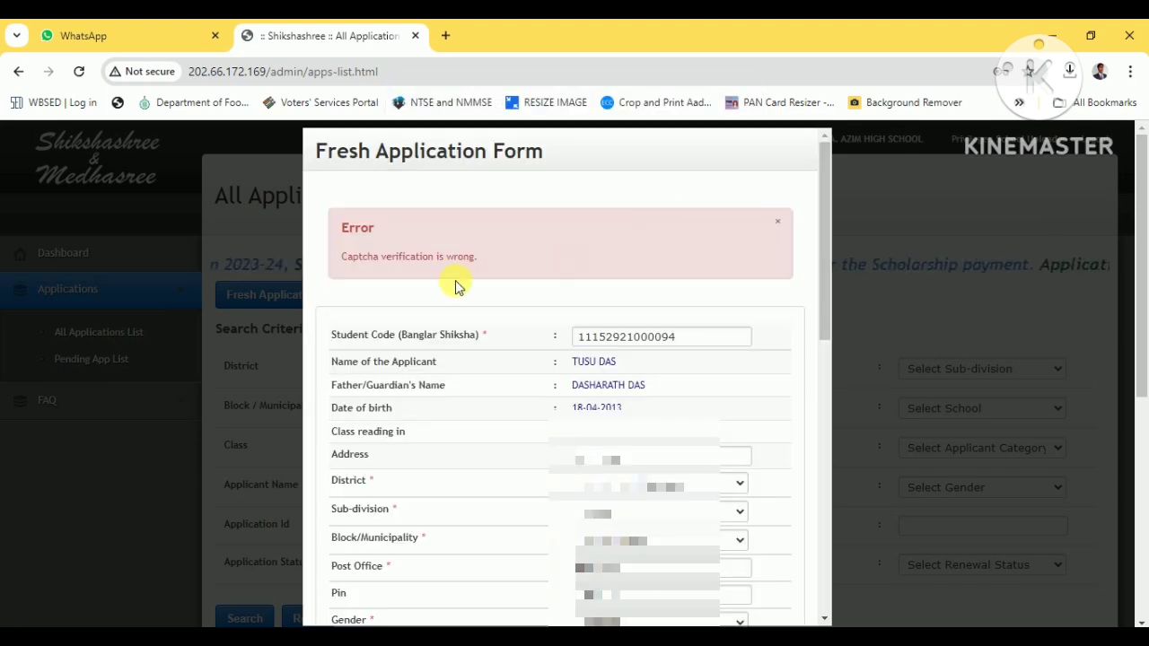
# - Fill in the new captcha code below the bank details, submit the application and accept the confirmation
pyautogui.scroll(-7, 539, 280)
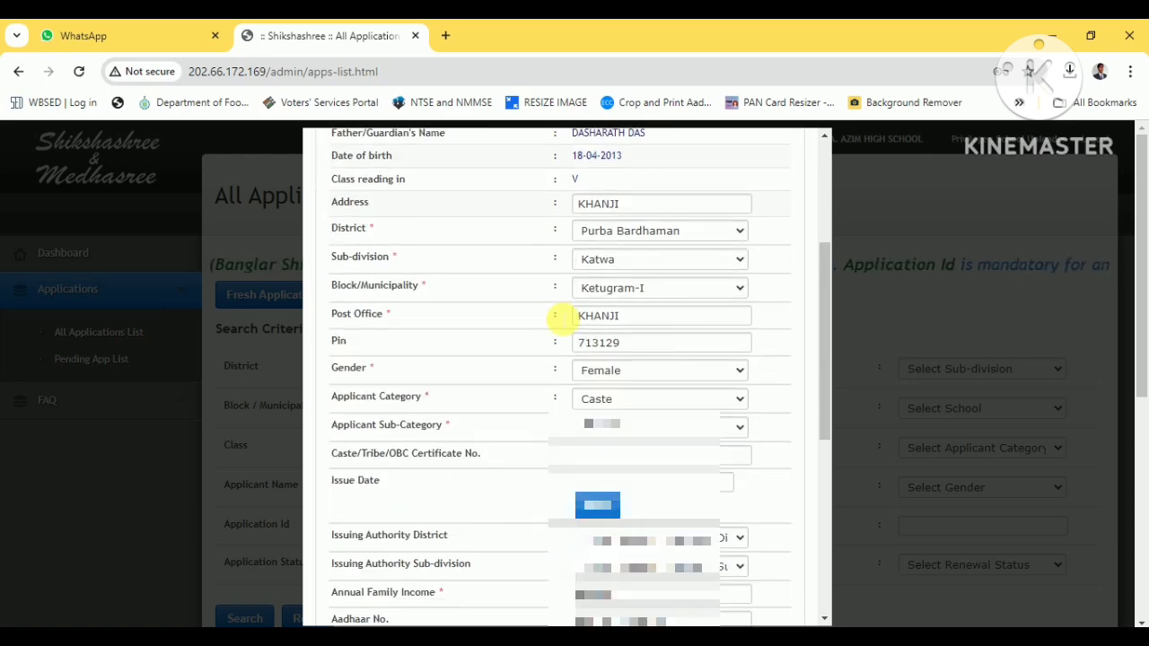
pyautogui.scroll(-1, 600, 454)
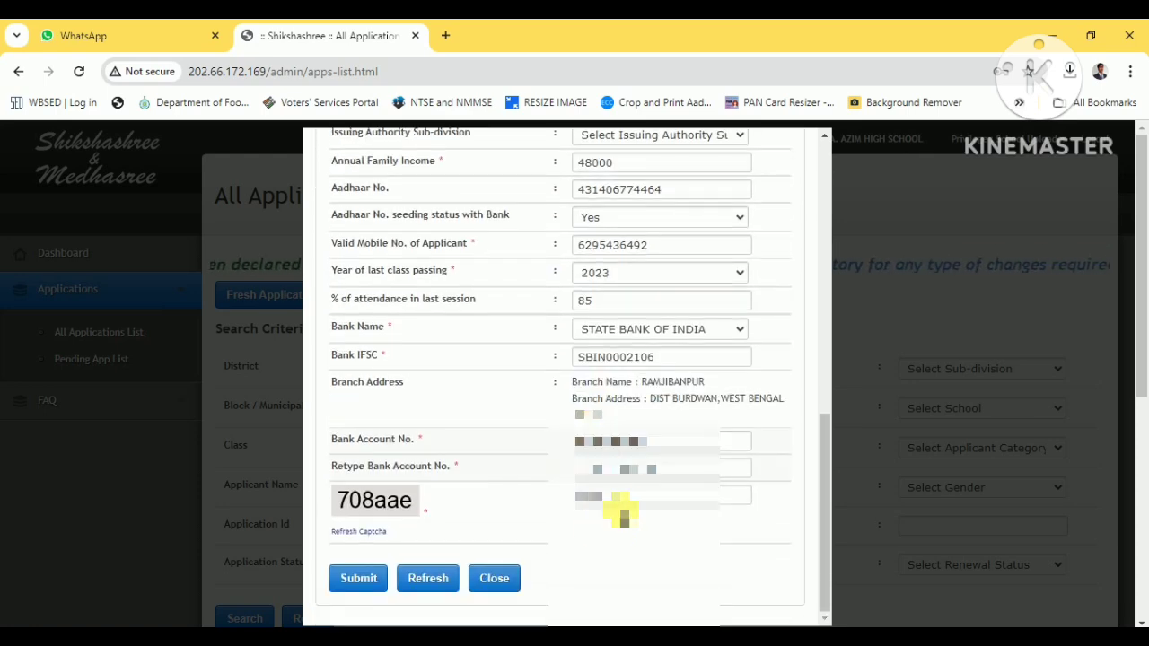
pyautogui.click(628, 499)
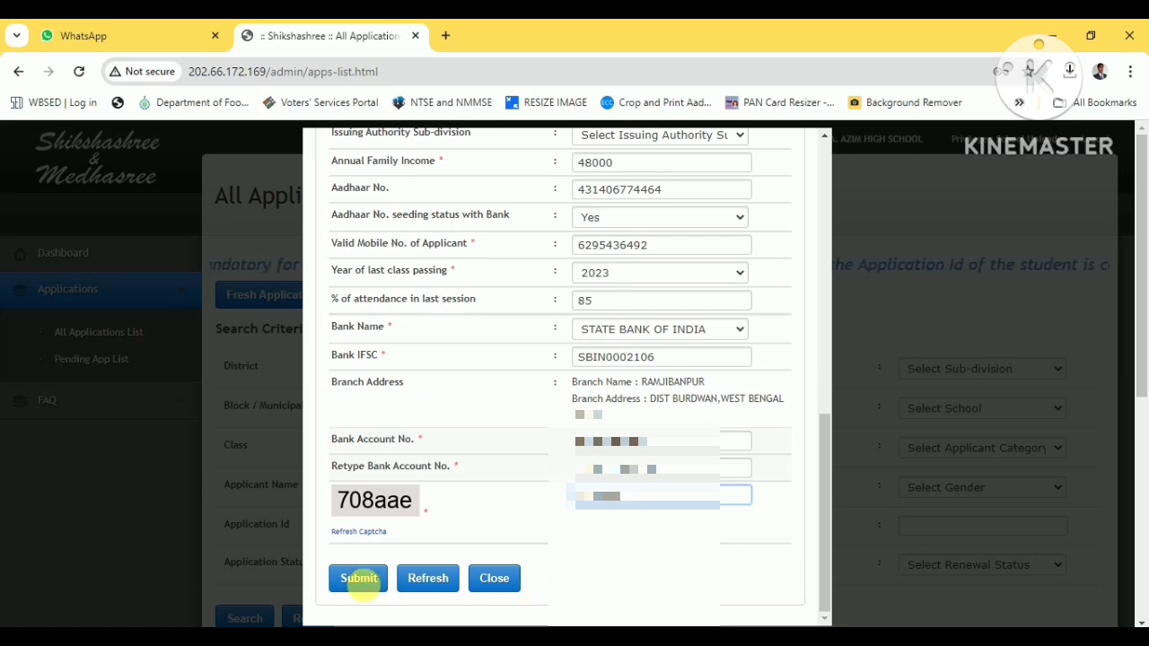
pyautogui.click(359, 579)
pyautogui.click(650, 198)
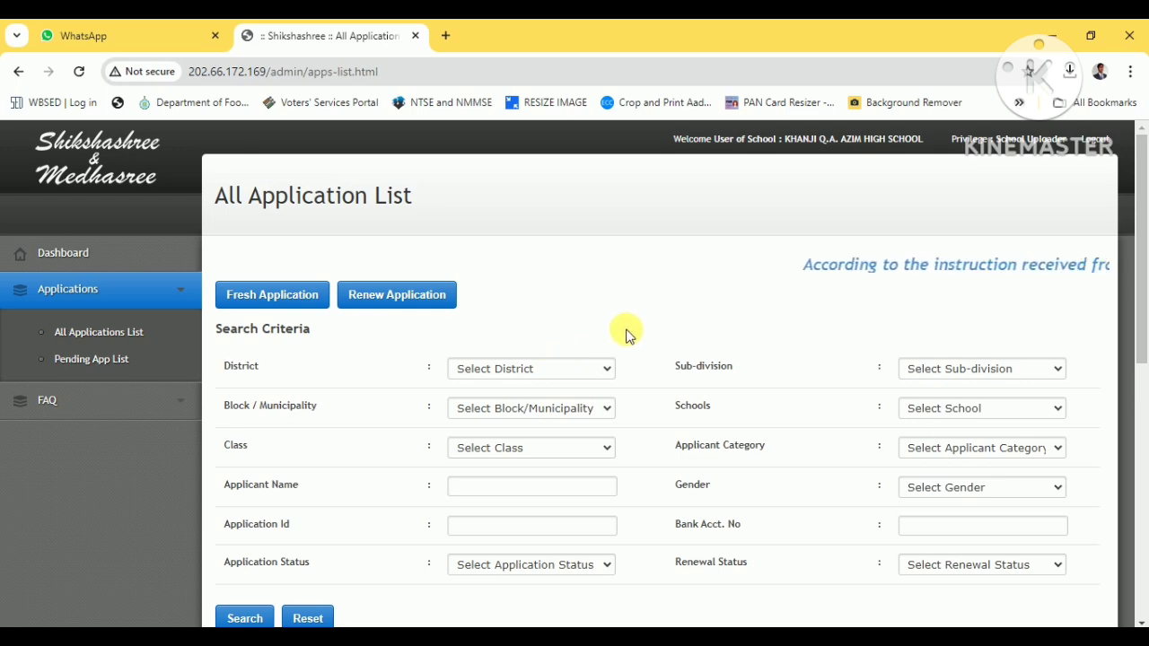
# - Check the submission message and the new application's row in the list of all applications
pyautogui.scroll(-4, 628, 347)
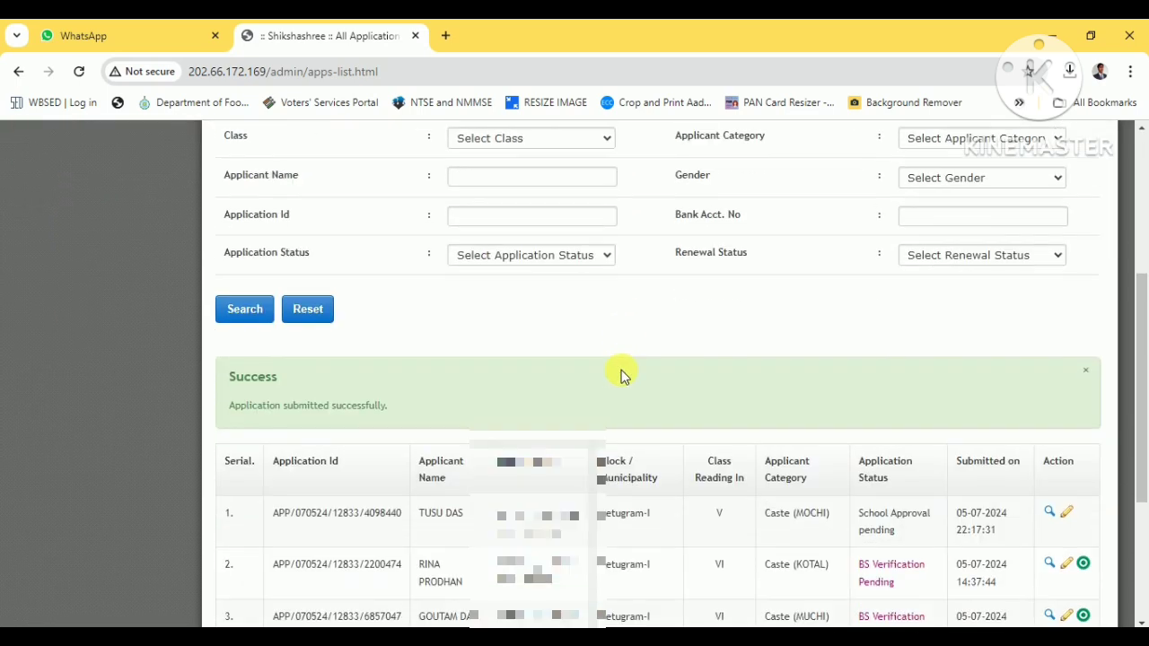
pyautogui.scroll(-1, 625, 375)
pyautogui.moveTo(230, 379); pyautogui.dragTo(418, 373)
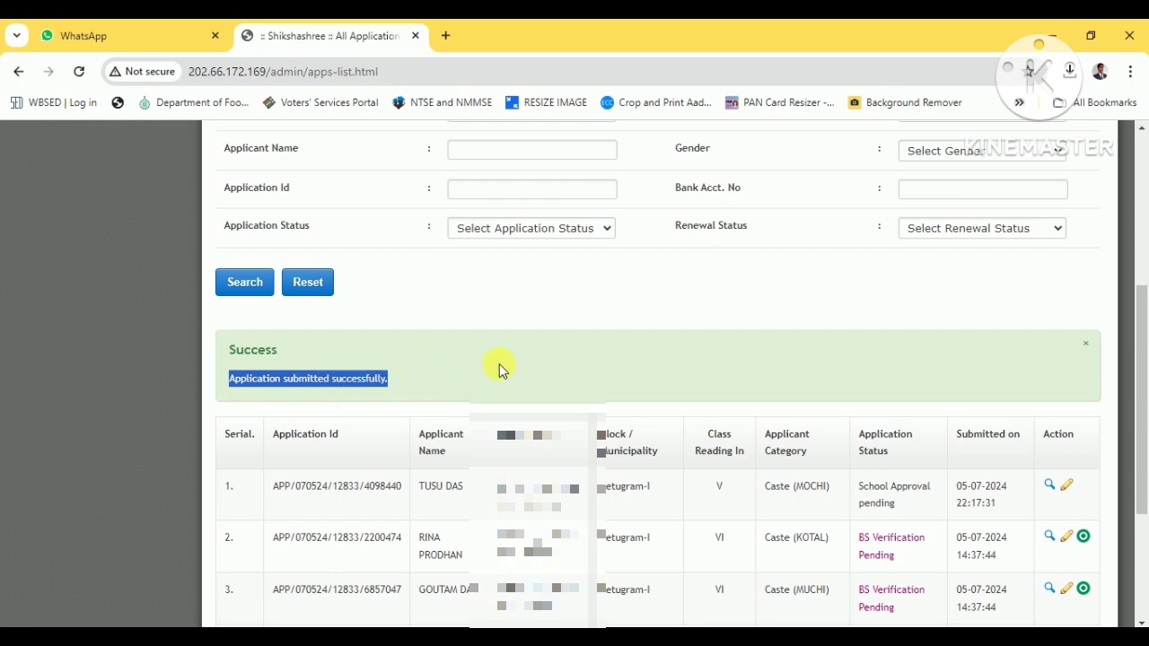
pyautogui.click(546, 361)
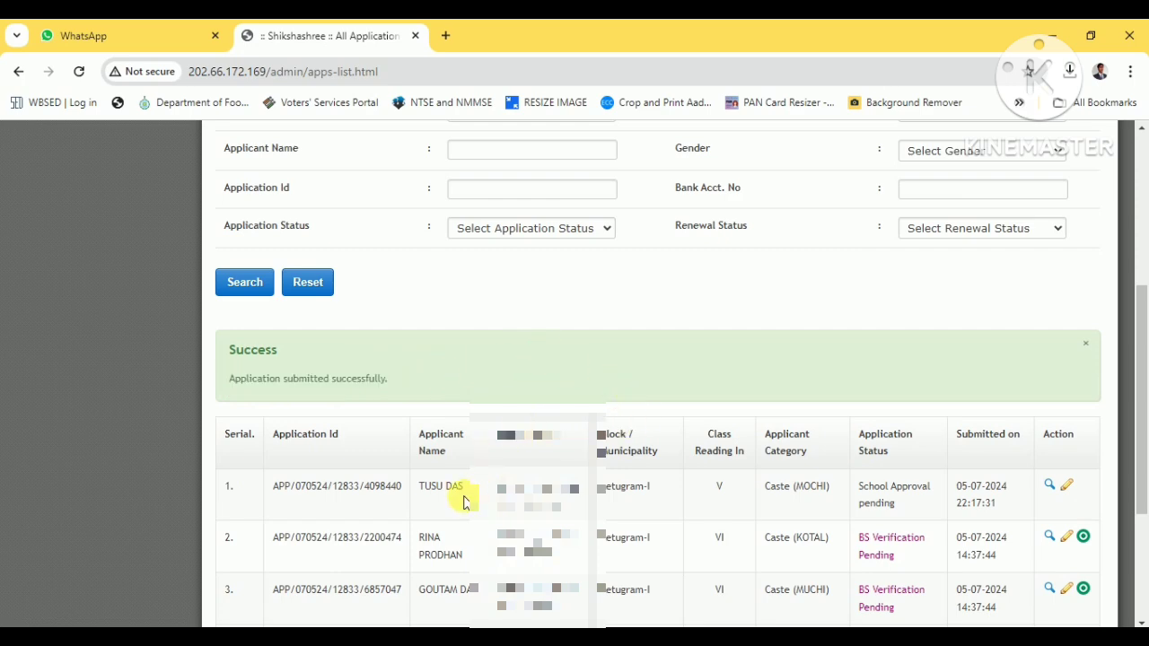
pyautogui.moveTo(426, 491); pyautogui.dragTo(1028, 494)
pyautogui.click(1072, 500)
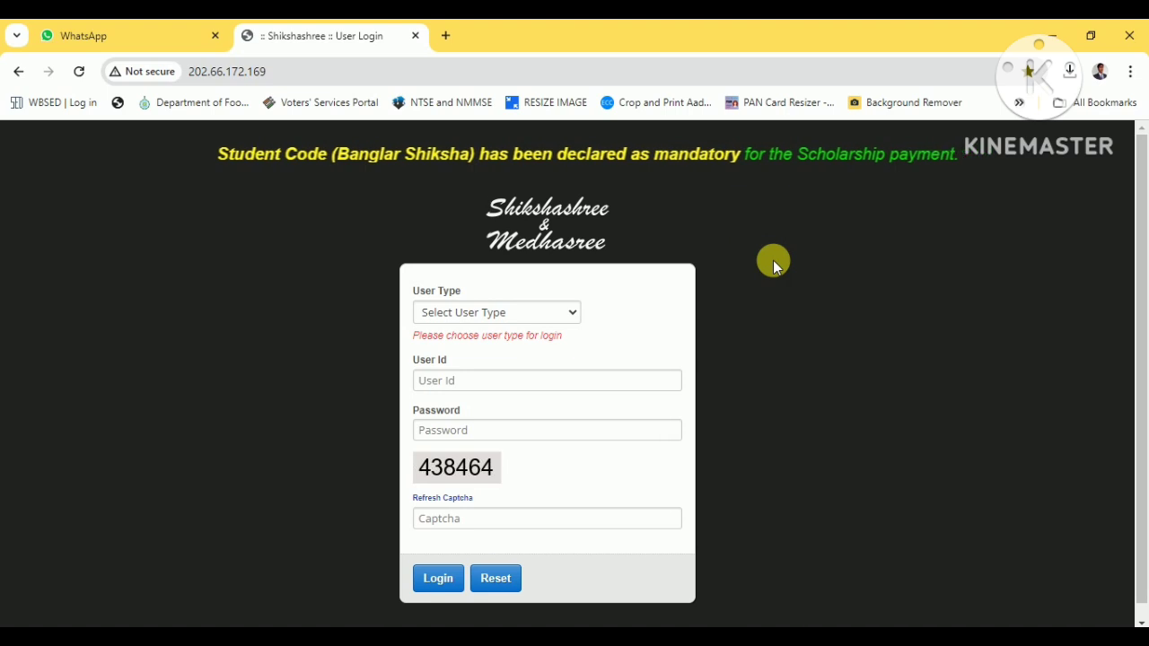
# - Choose School Level as the login user type and Purba Bardhaman as the district
pyautogui.click(542, 312)
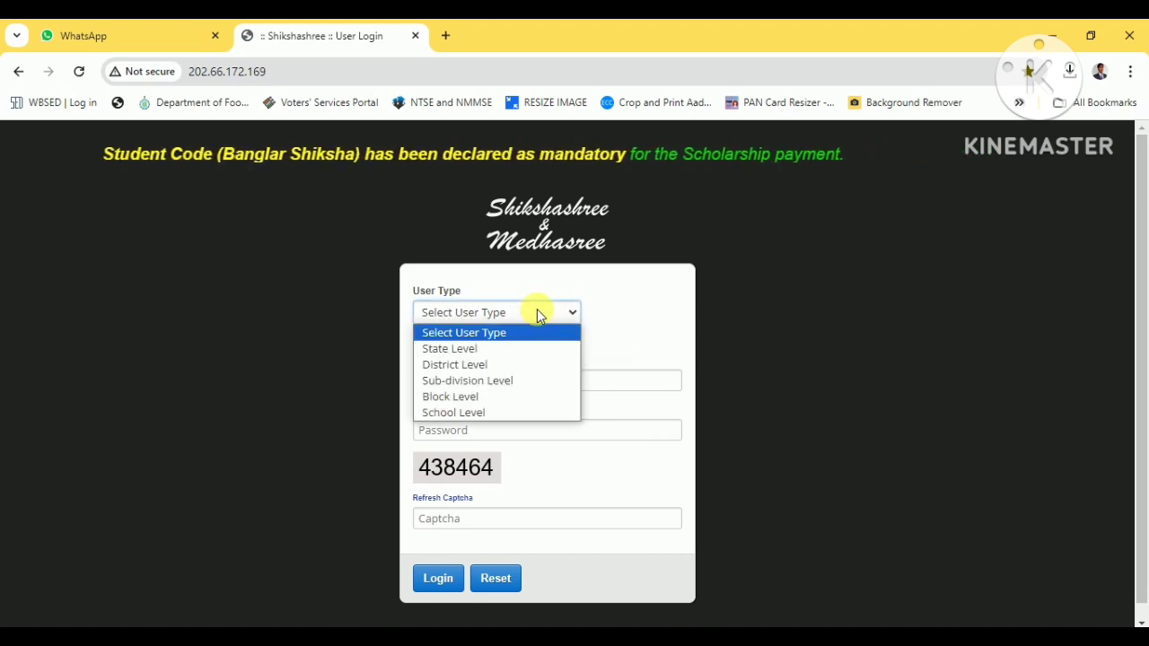
pyautogui.click(495, 413)
pyautogui.click(505, 362)
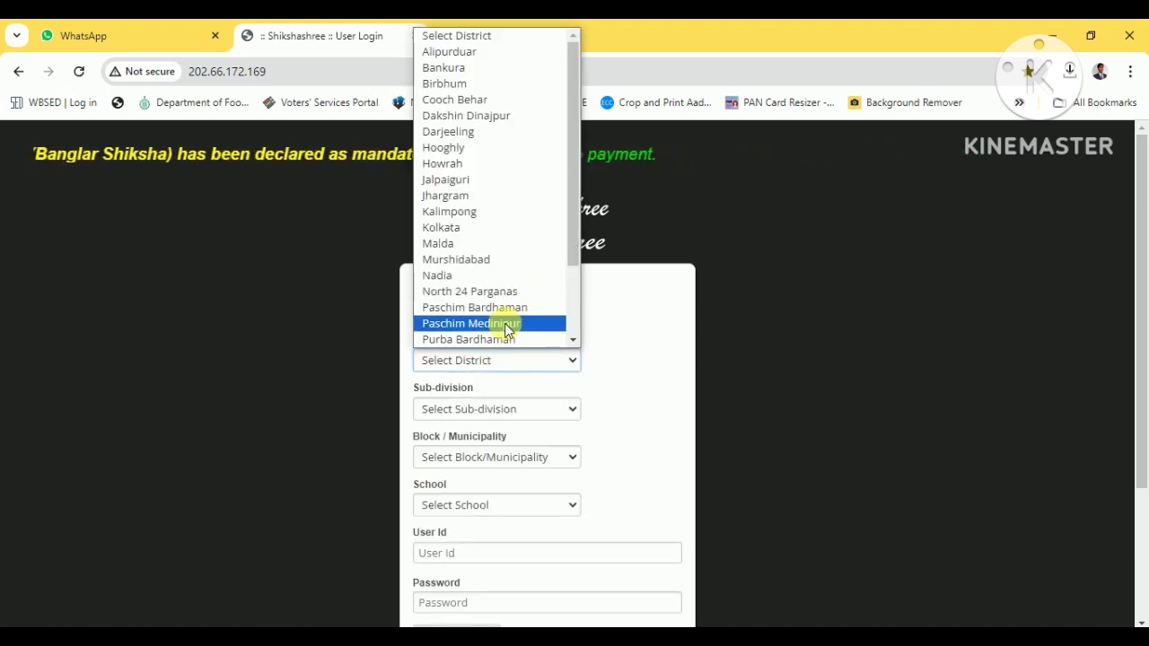
pyautogui.click(506, 336)
# - Set the login's sub-division to Katwa and block to Ketugram-I, and select the school
pyautogui.scroll(-2, 512, 356)
pyautogui.click(493, 241)
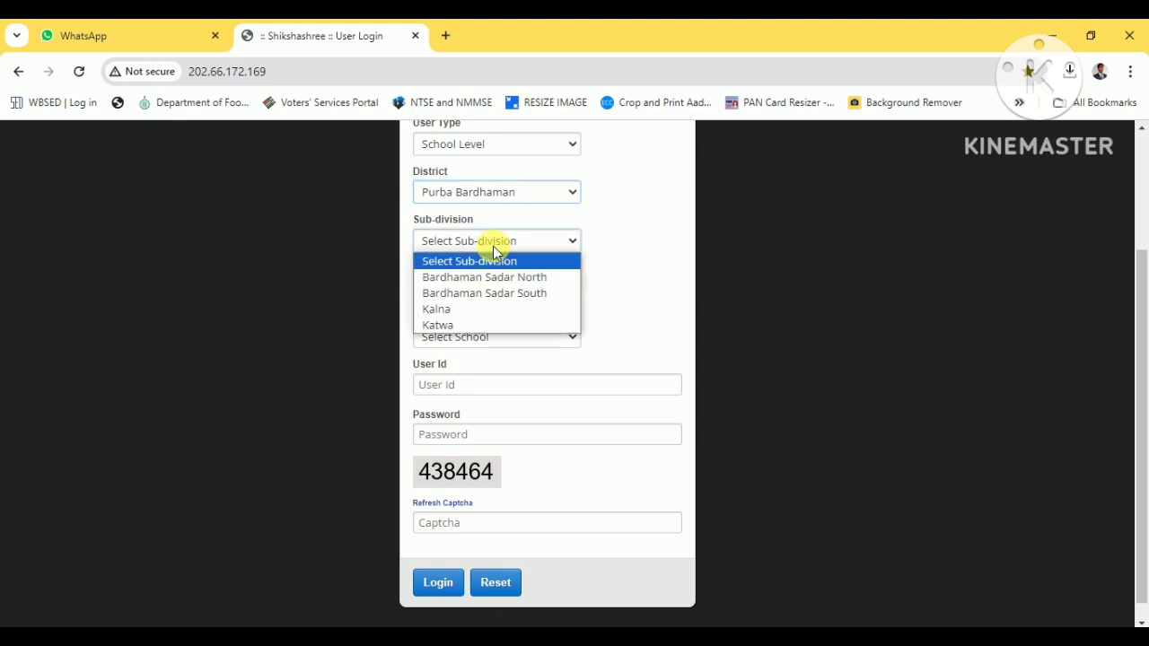
pyautogui.click(486, 326)
pyautogui.click(506, 289)
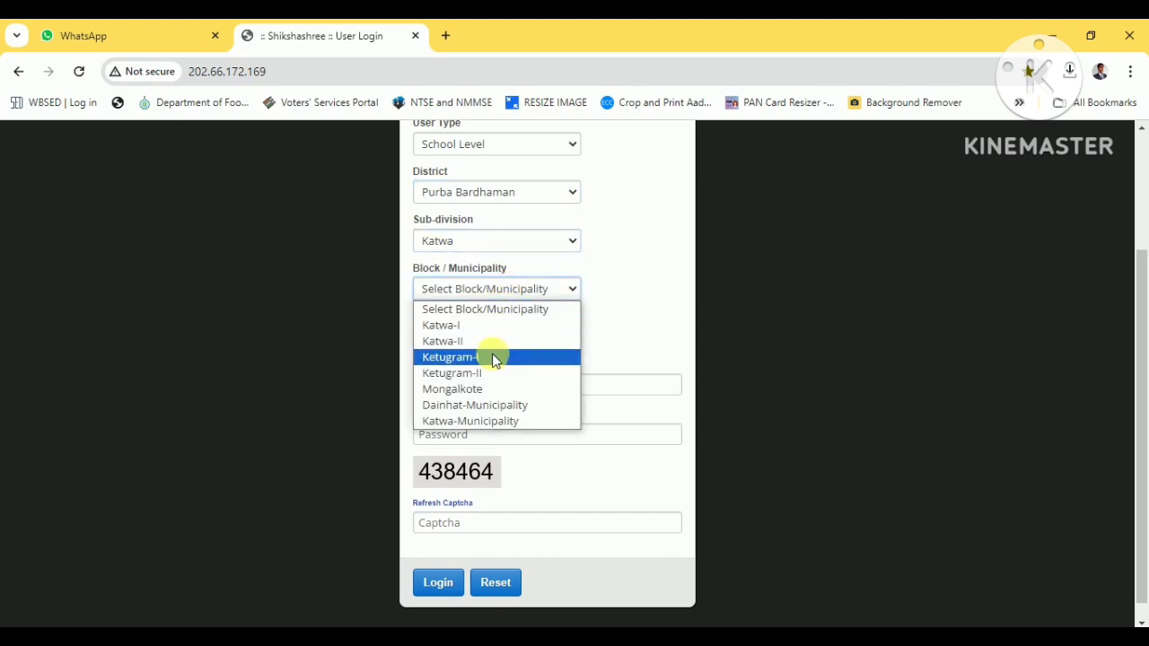
pyautogui.click(496, 358)
pyautogui.click(484, 336)
pyautogui.scroll(-5, 487, 333)
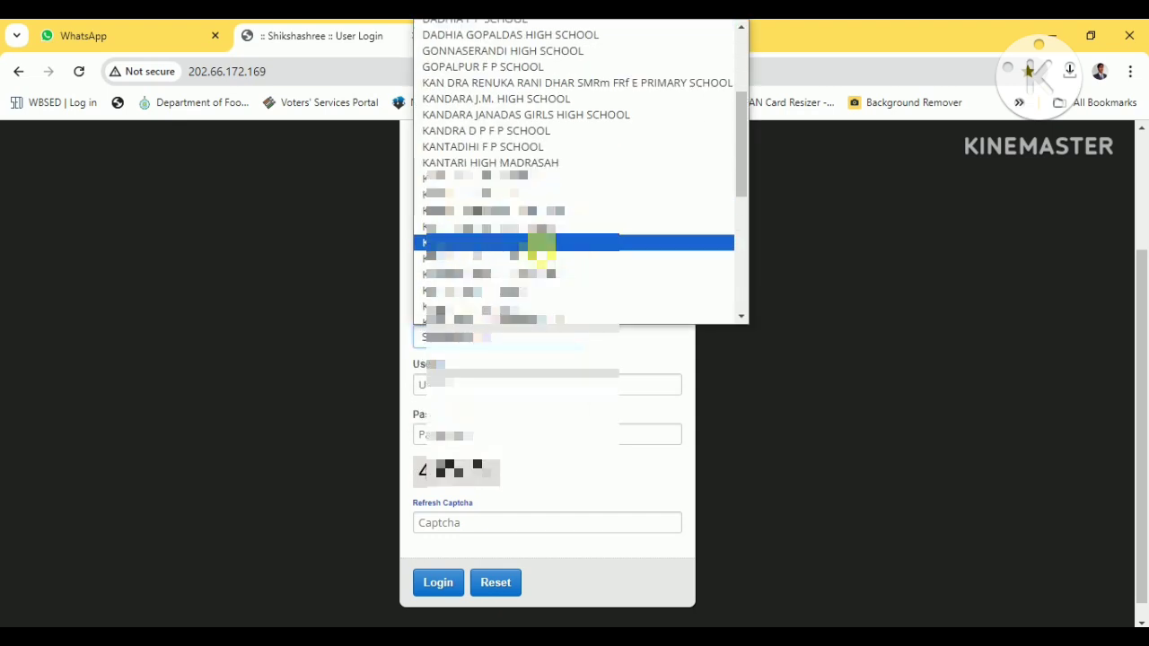
pyautogui.click(542, 218)
# - Fill in the user ID, account password and captcha code, and log in
pyautogui.click(505, 386)
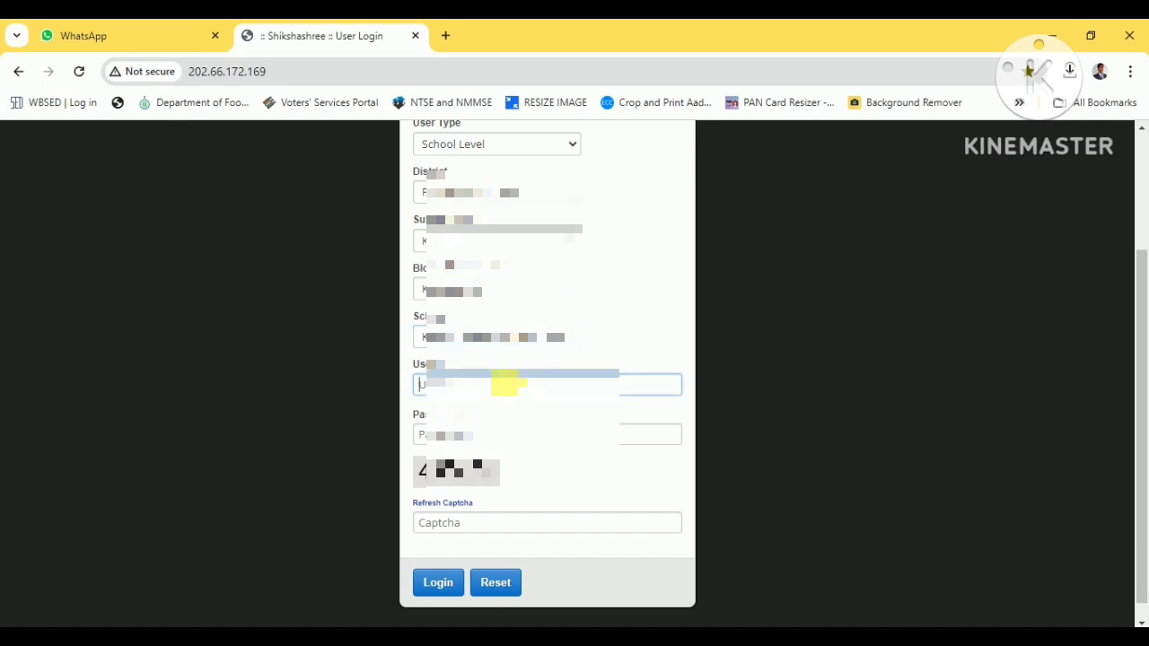
pyautogui.click(526, 440)
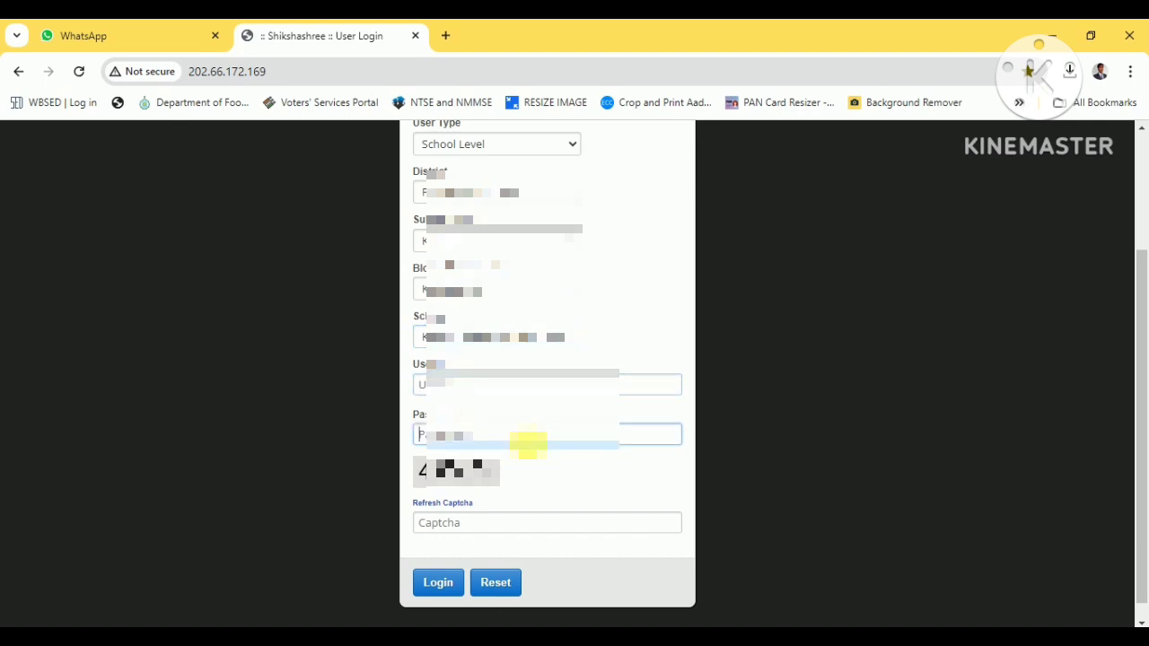
pyautogui.click(519, 524)
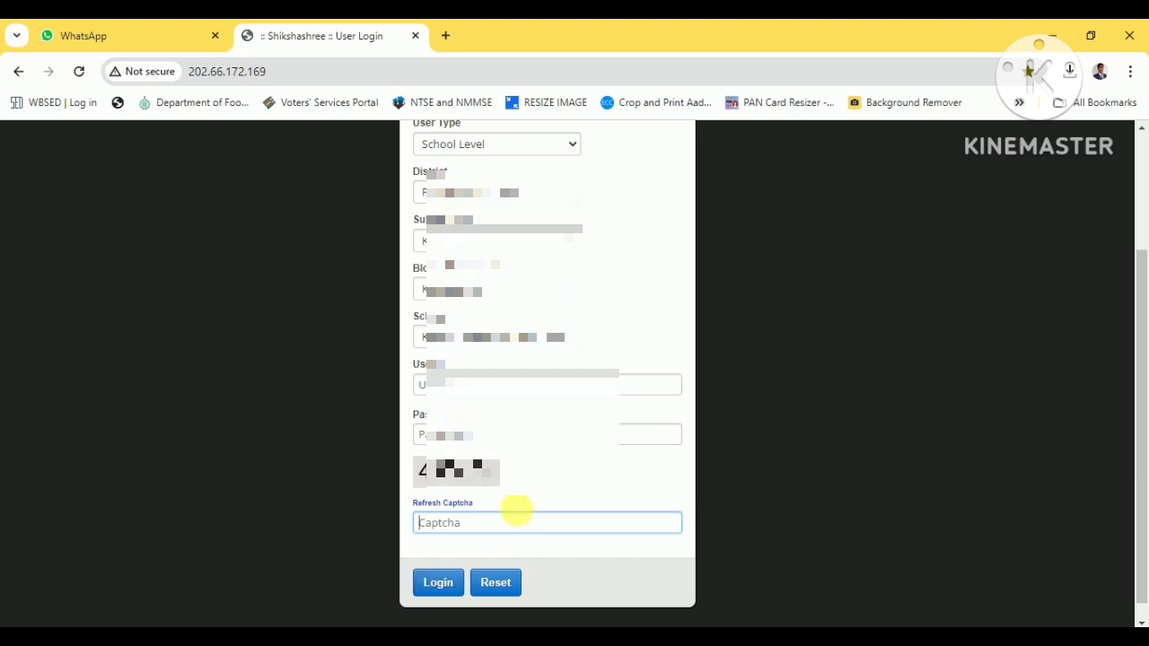
pyautogui.click(513, 391)
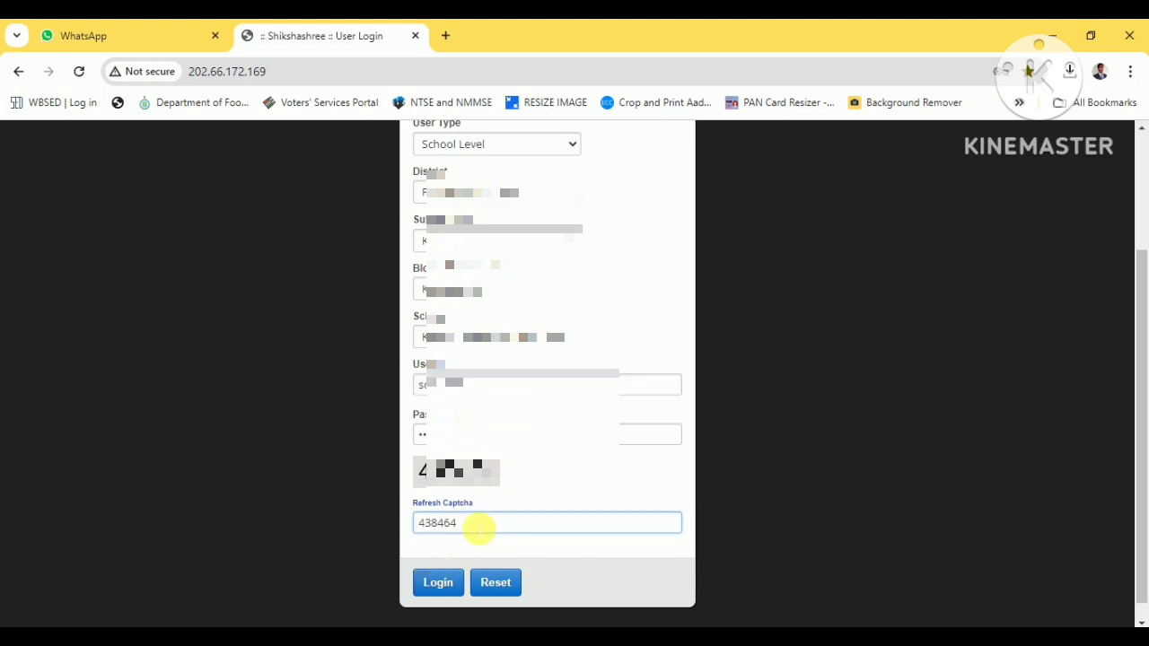
pyautogui.click(438, 582)
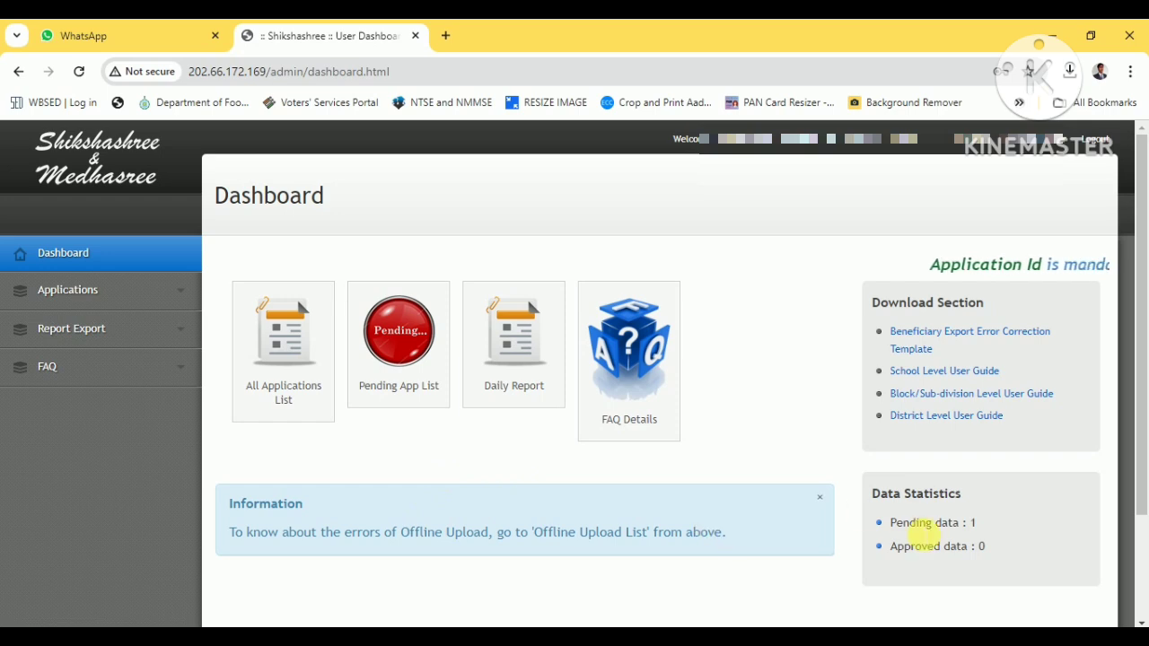
# - Check the pending data on the dashboard and the submitted application in the All Applications List
pyautogui.moveTo(875, 528); pyautogui.dragTo(979, 523)
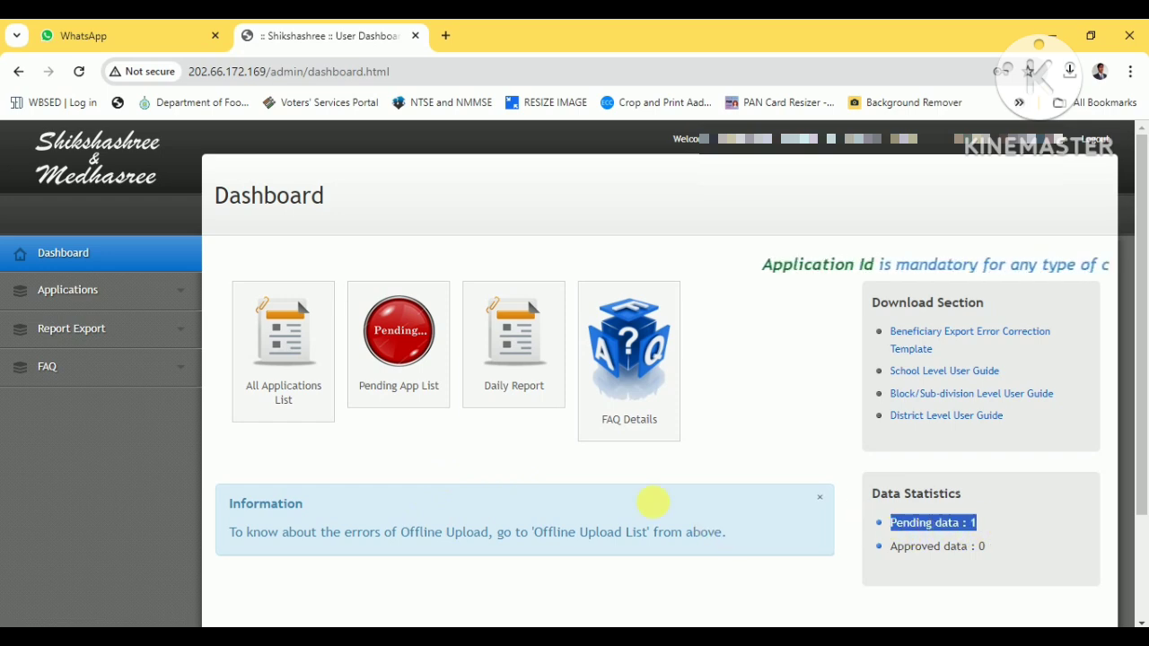
pyautogui.click(120, 301)
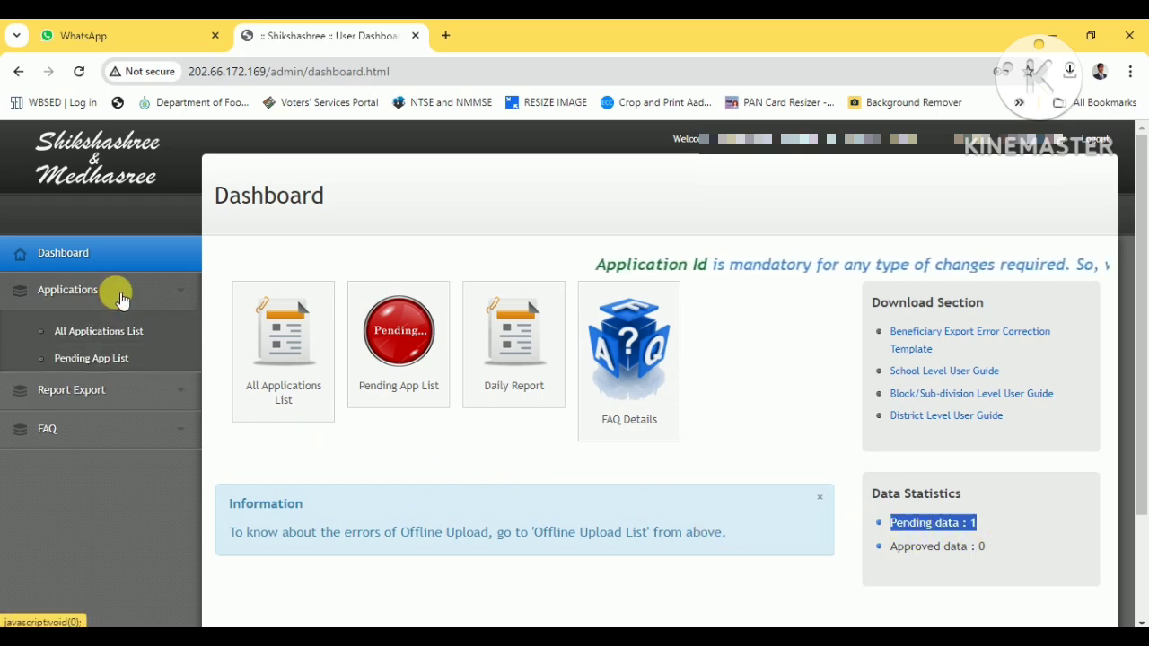
pyautogui.click(106, 336)
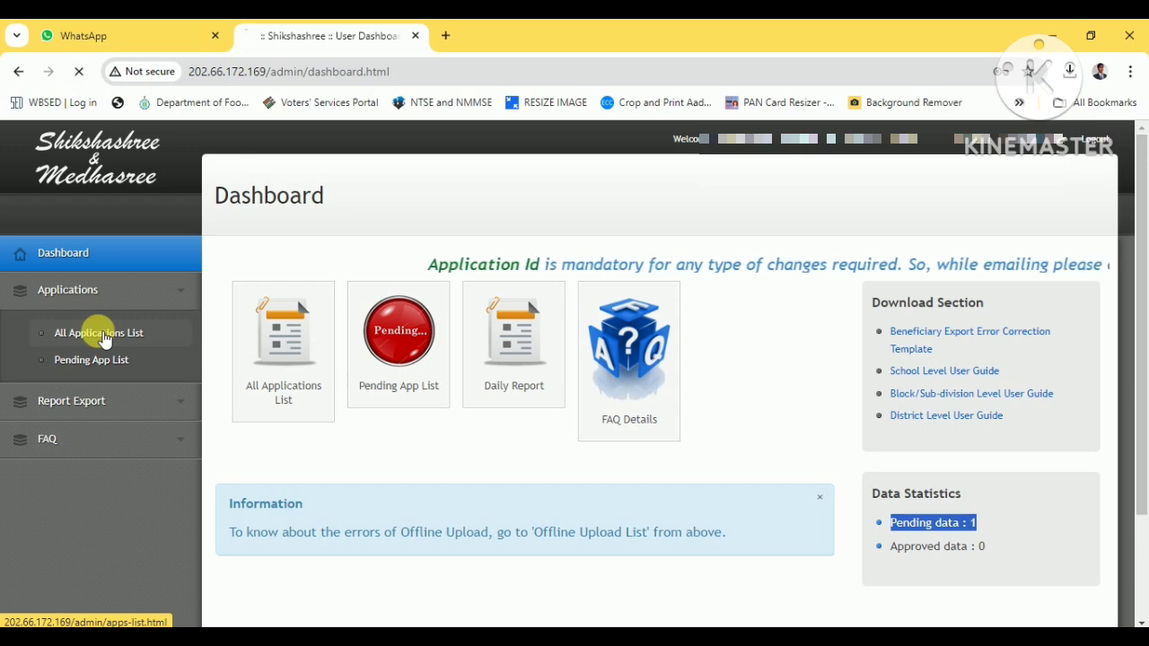
pyautogui.scroll(-2, 451, 477)
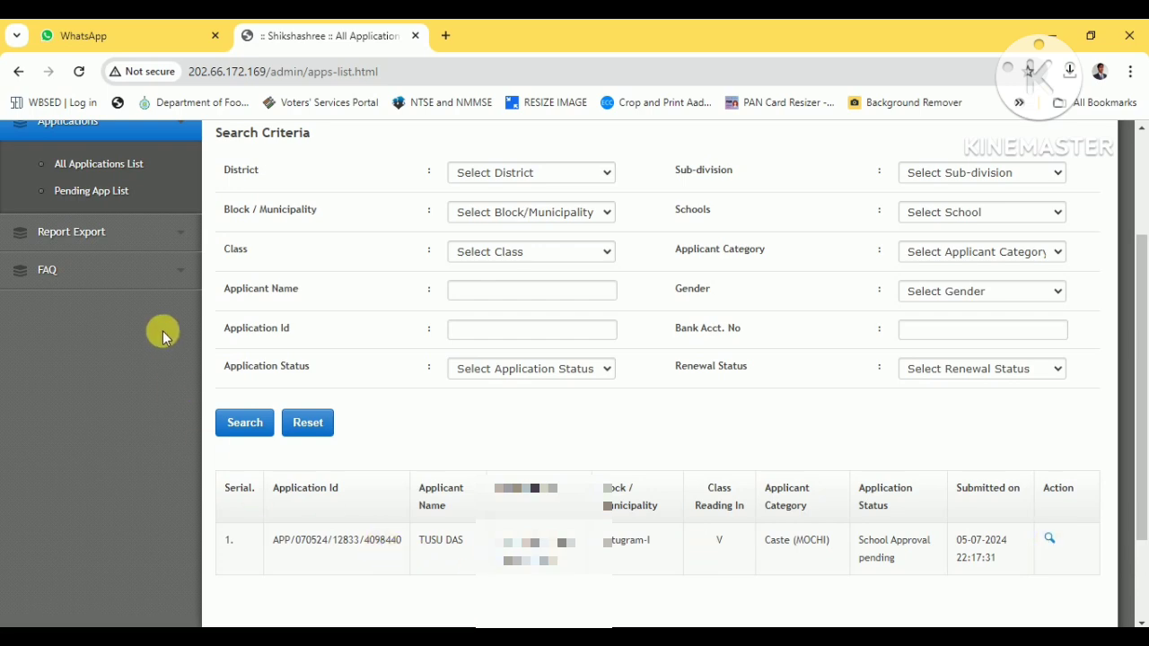
pyautogui.scroll(1, 195, 402)
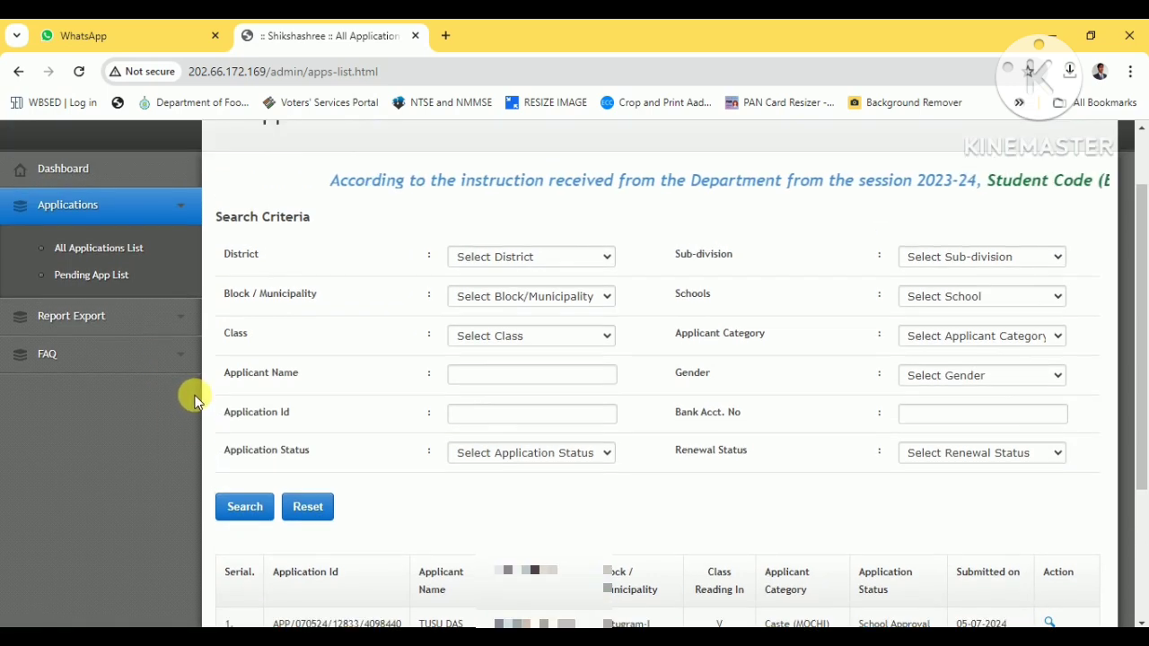
# - Show the pending applications list and open the approval form of the newly submitted application
pyautogui.click(79, 282)
pyautogui.scroll(-2, 439, 430)
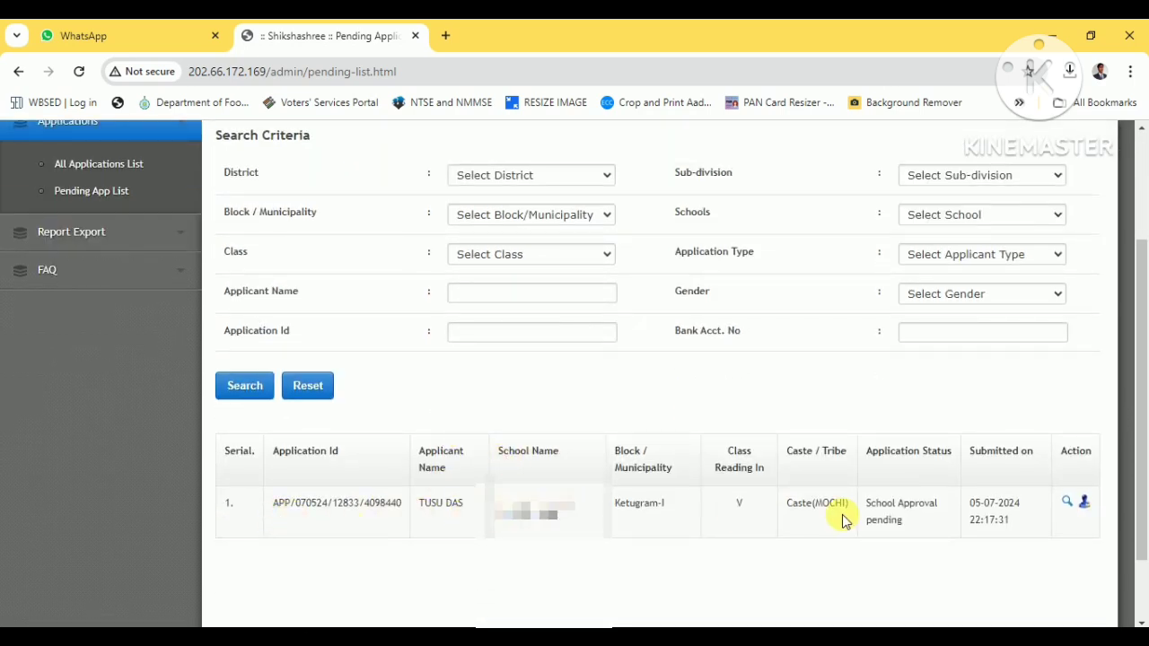
pyautogui.click(1086, 504)
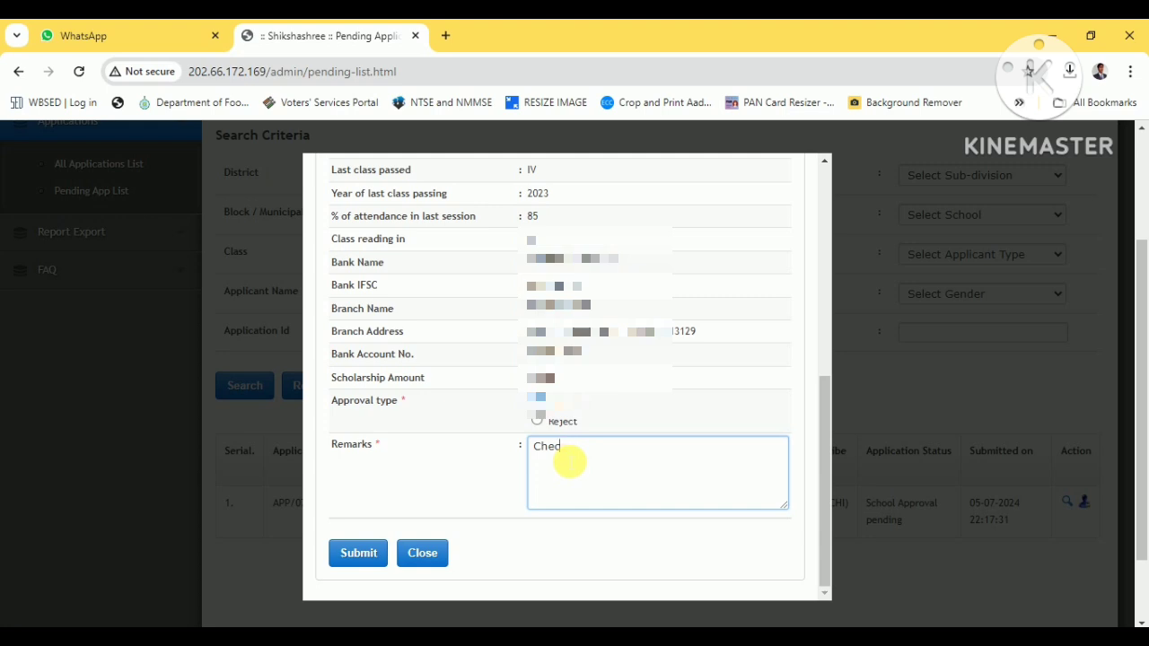
# - Enter "Checked and Verified" as the approval remarks, submit the approval form and accept the confirmation
pyautogui.click(569, 462)
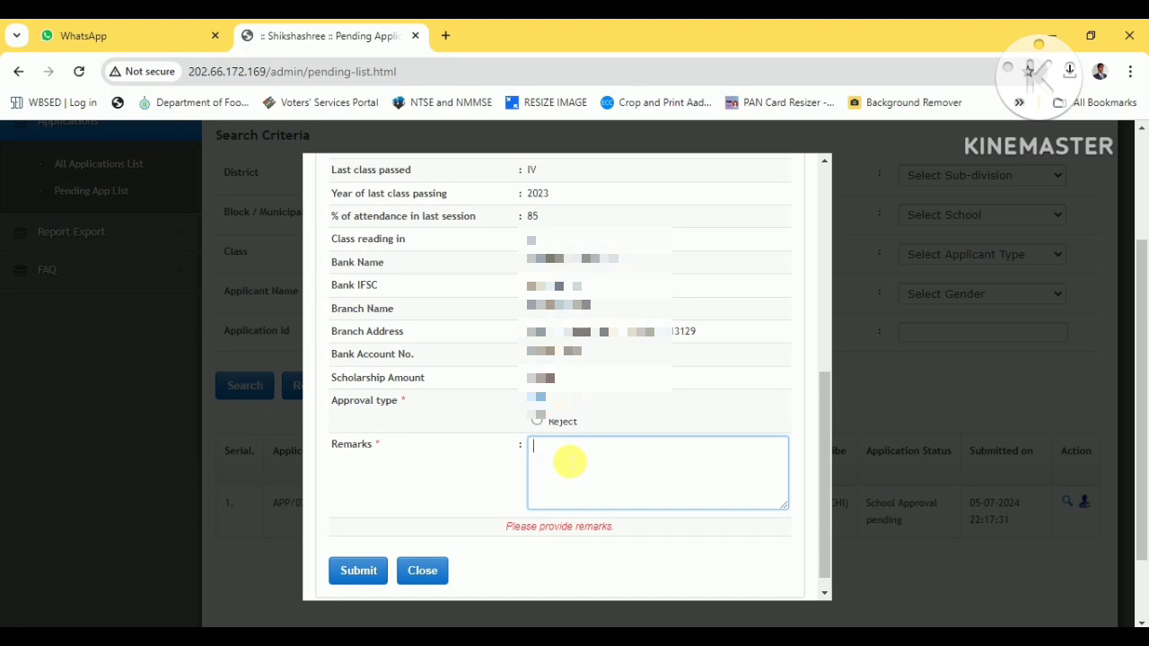
pyautogui.write('Checked and Verified')
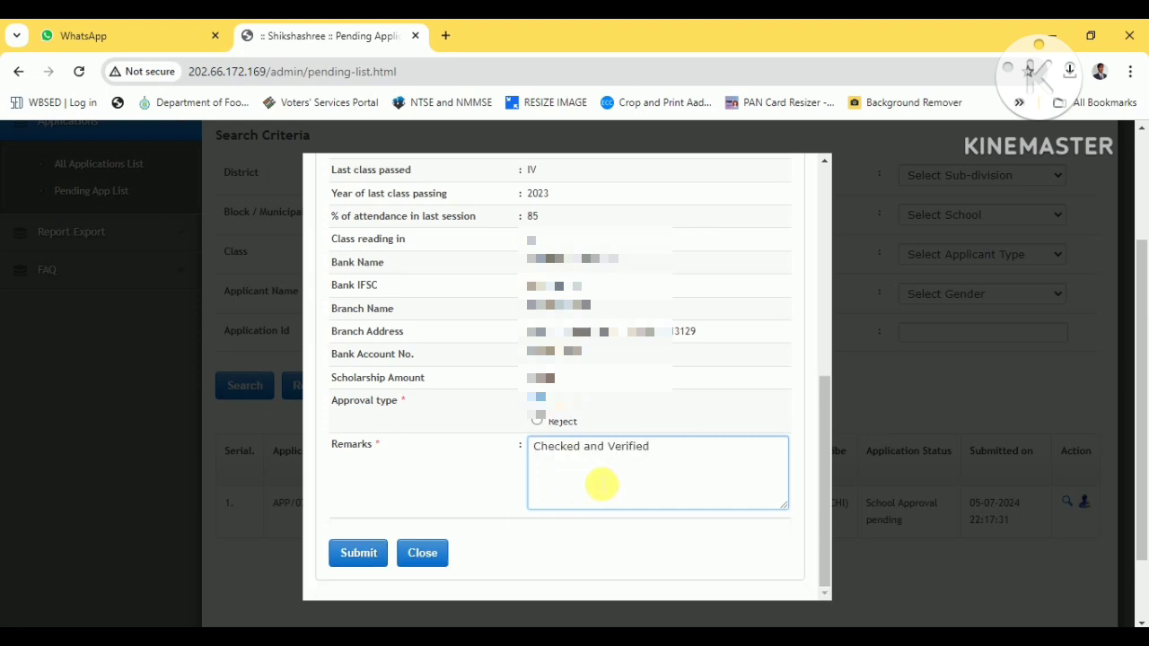
pyautogui.click(362, 553)
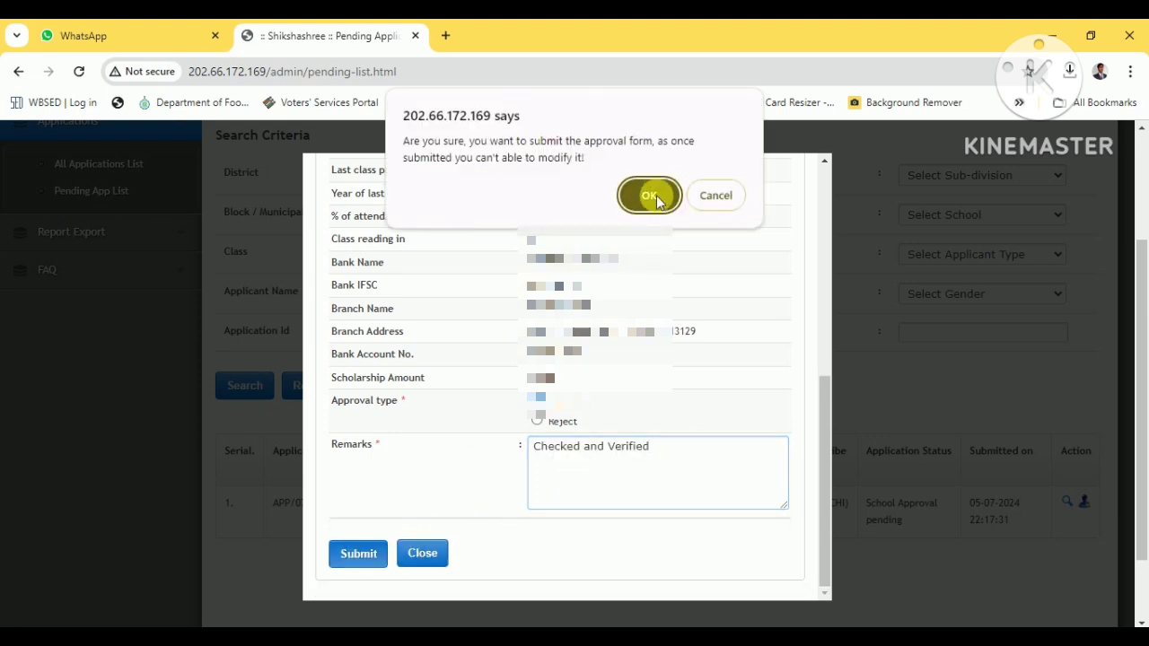
pyautogui.click(649, 194)
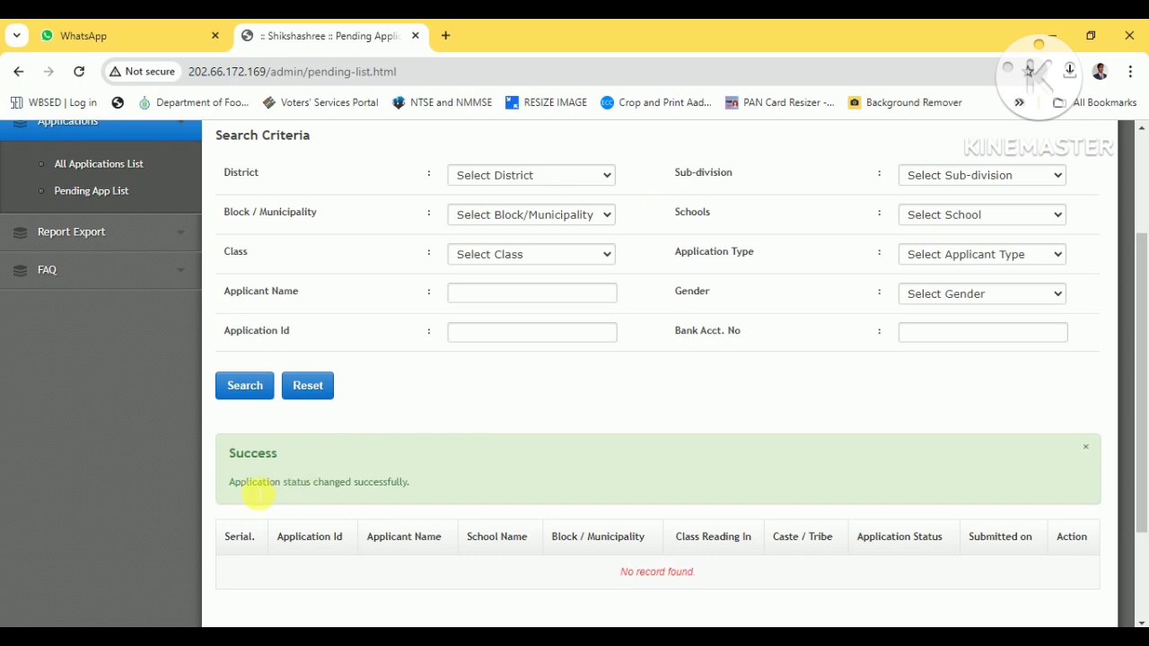
pyautogui.moveTo(227, 490); pyautogui.dragTo(427, 494)
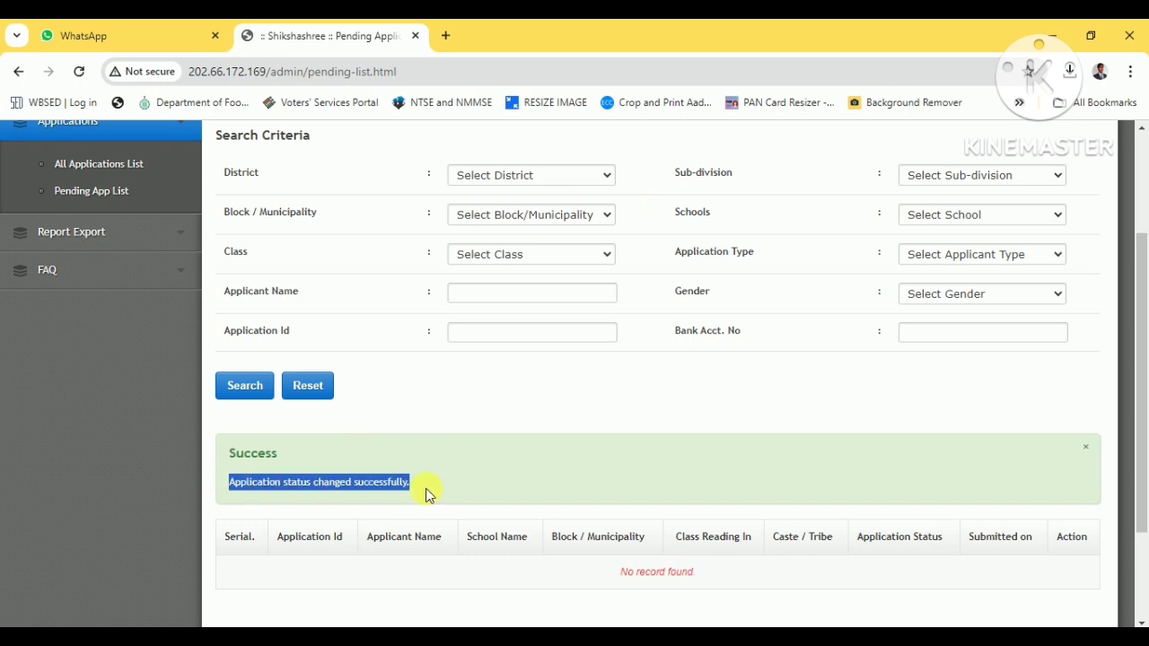
pyautogui.click(501, 462)
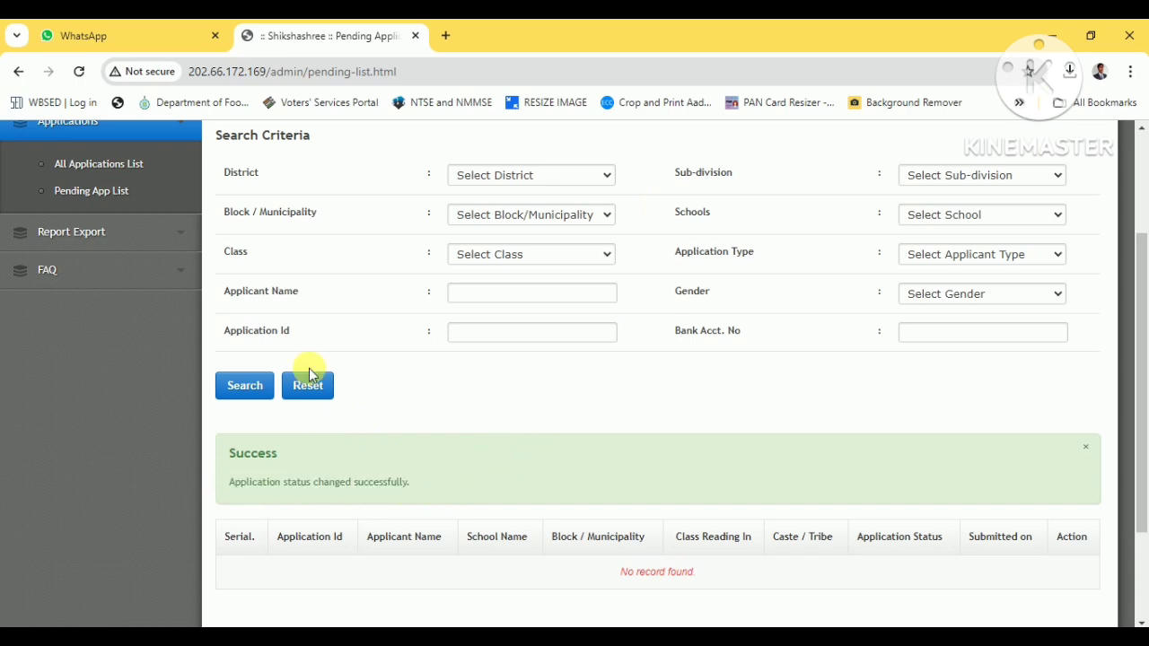
# - Check the All Applications List for the application whose approval was just submitted
pyautogui.click(100, 175)
pyautogui.scroll(-3, 542, 469)
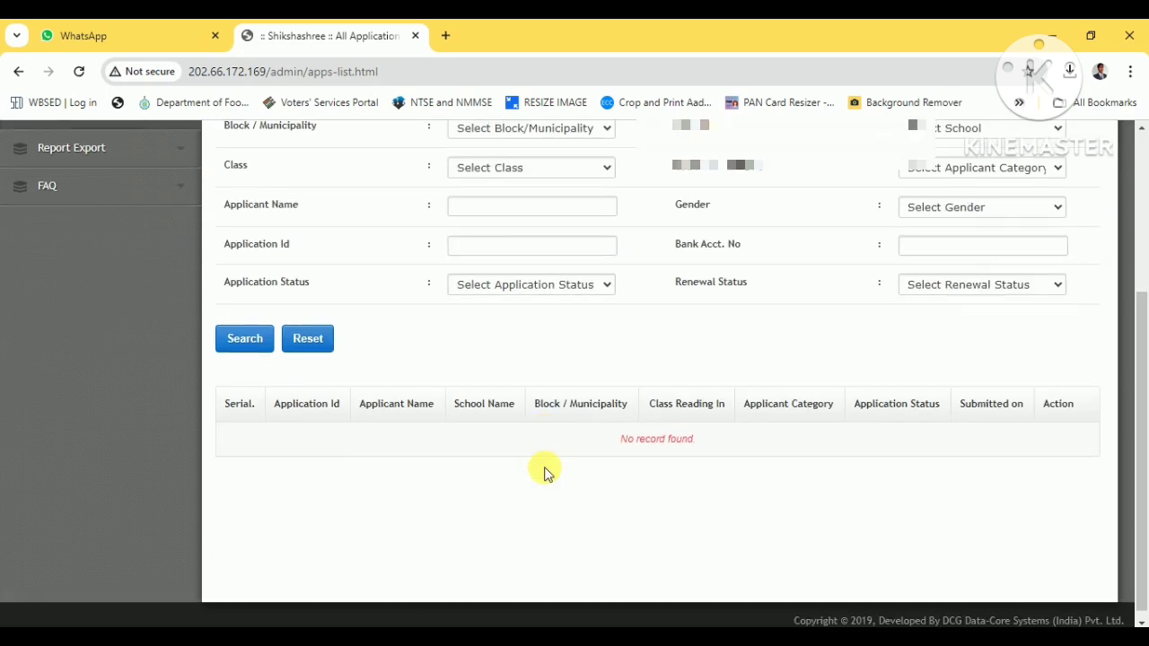
pyautogui.scroll(3, 308, 423)
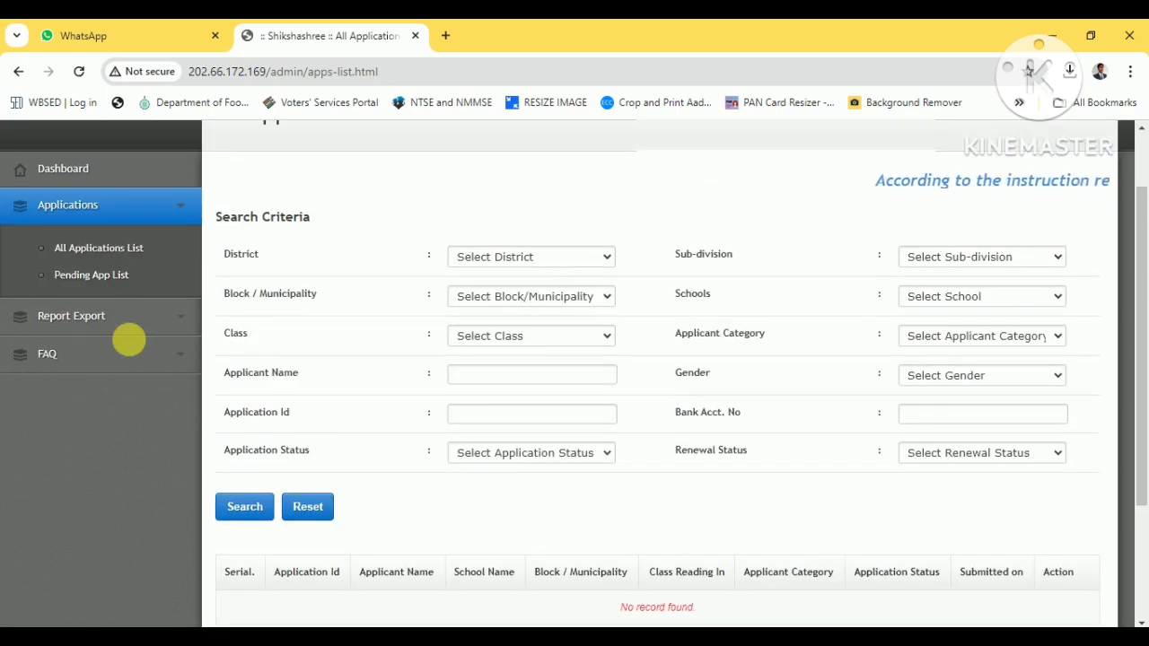
# - Return to the dashboard and check the pending and approved data in the Data Statistics section
pyautogui.click(63, 169)
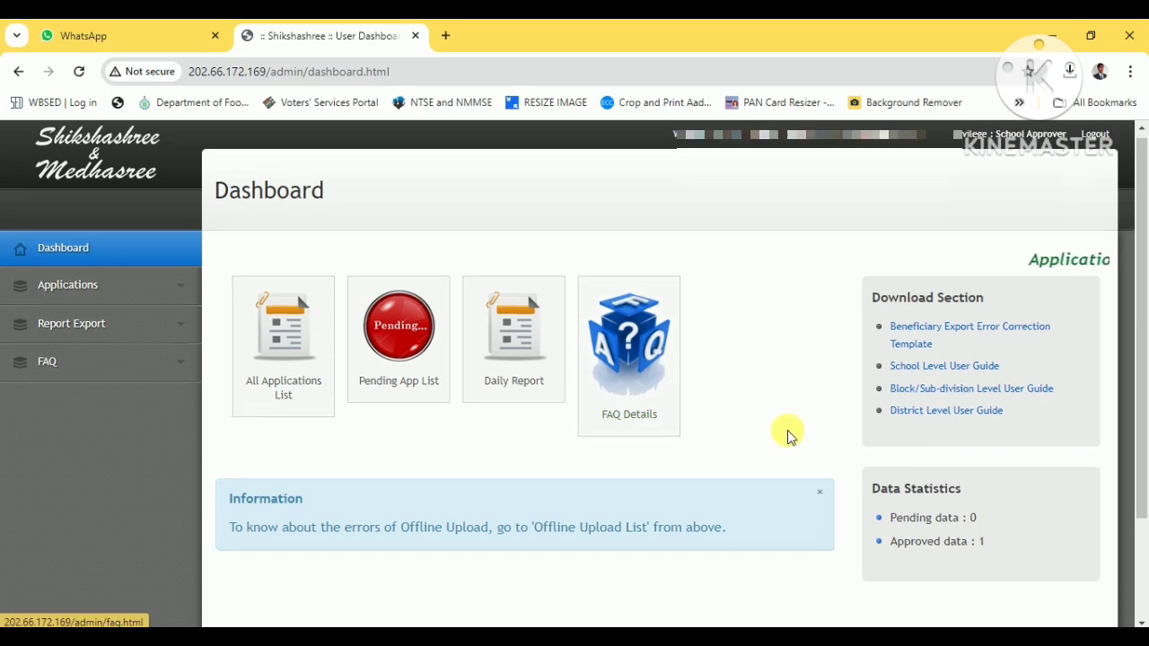
pyautogui.scroll(-1, 790, 436)
pyautogui.moveTo(891, 465); pyautogui.dragTo(1008, 469)
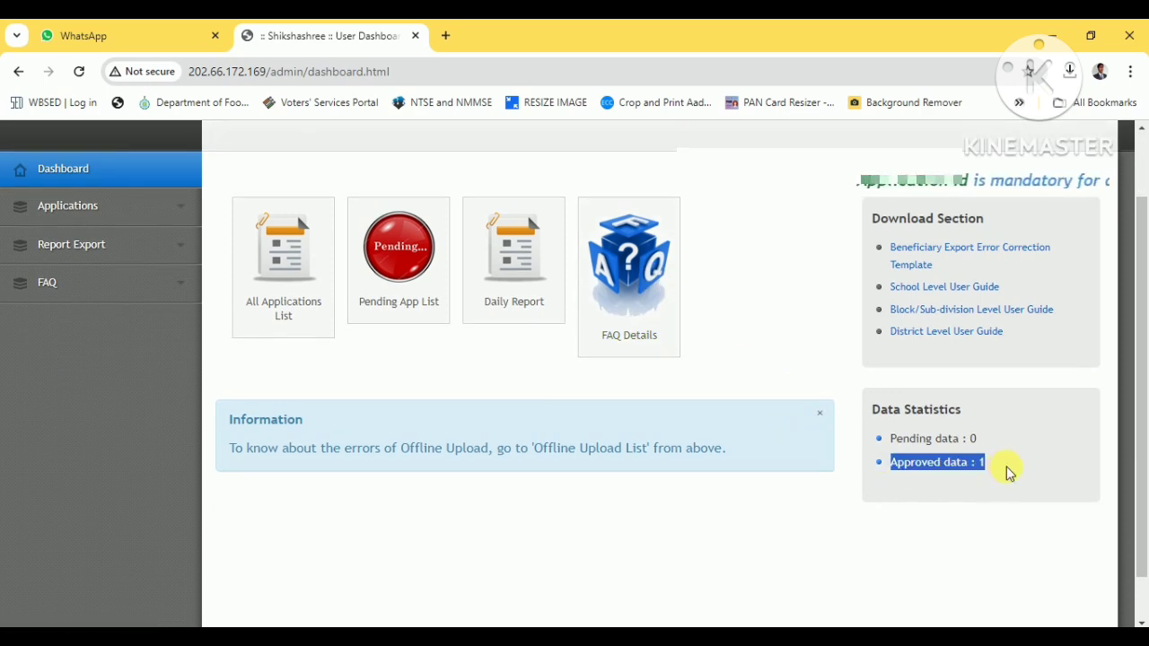
pyautogui.click(1008, 468)
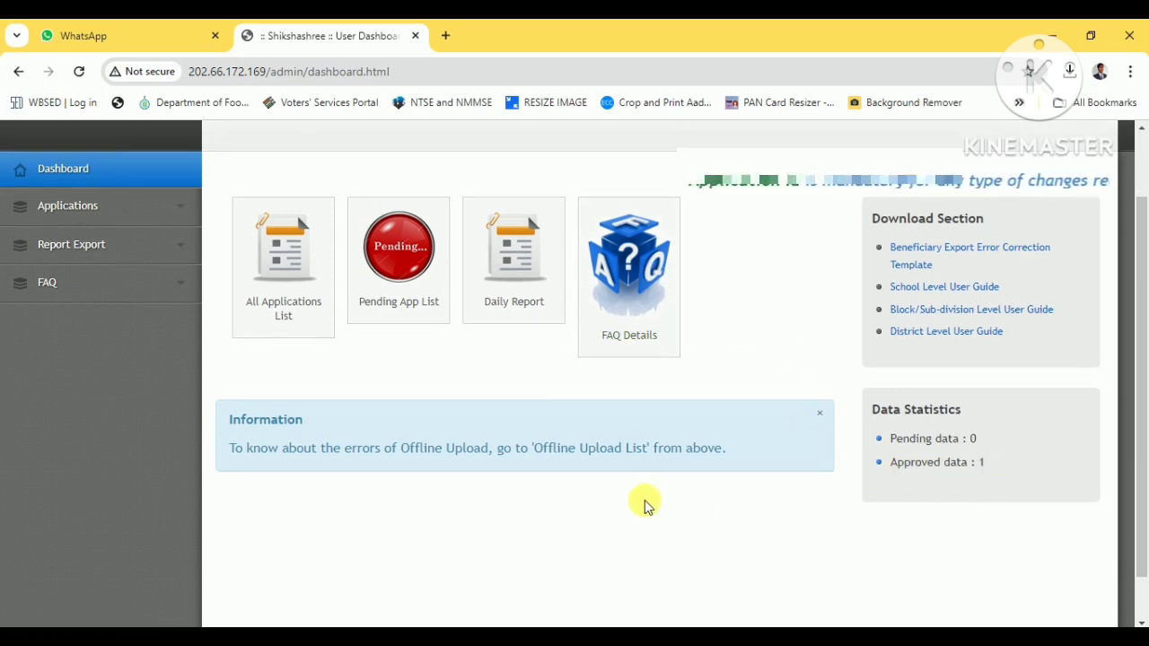
pyautogui.scroll(1, 683, 485)
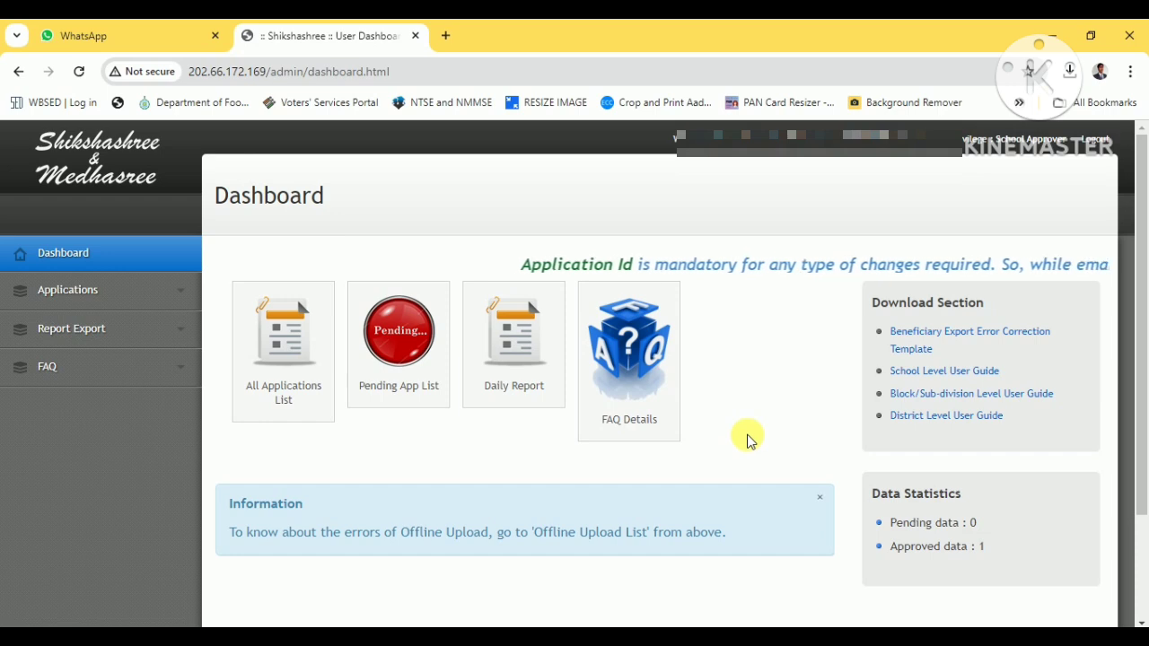